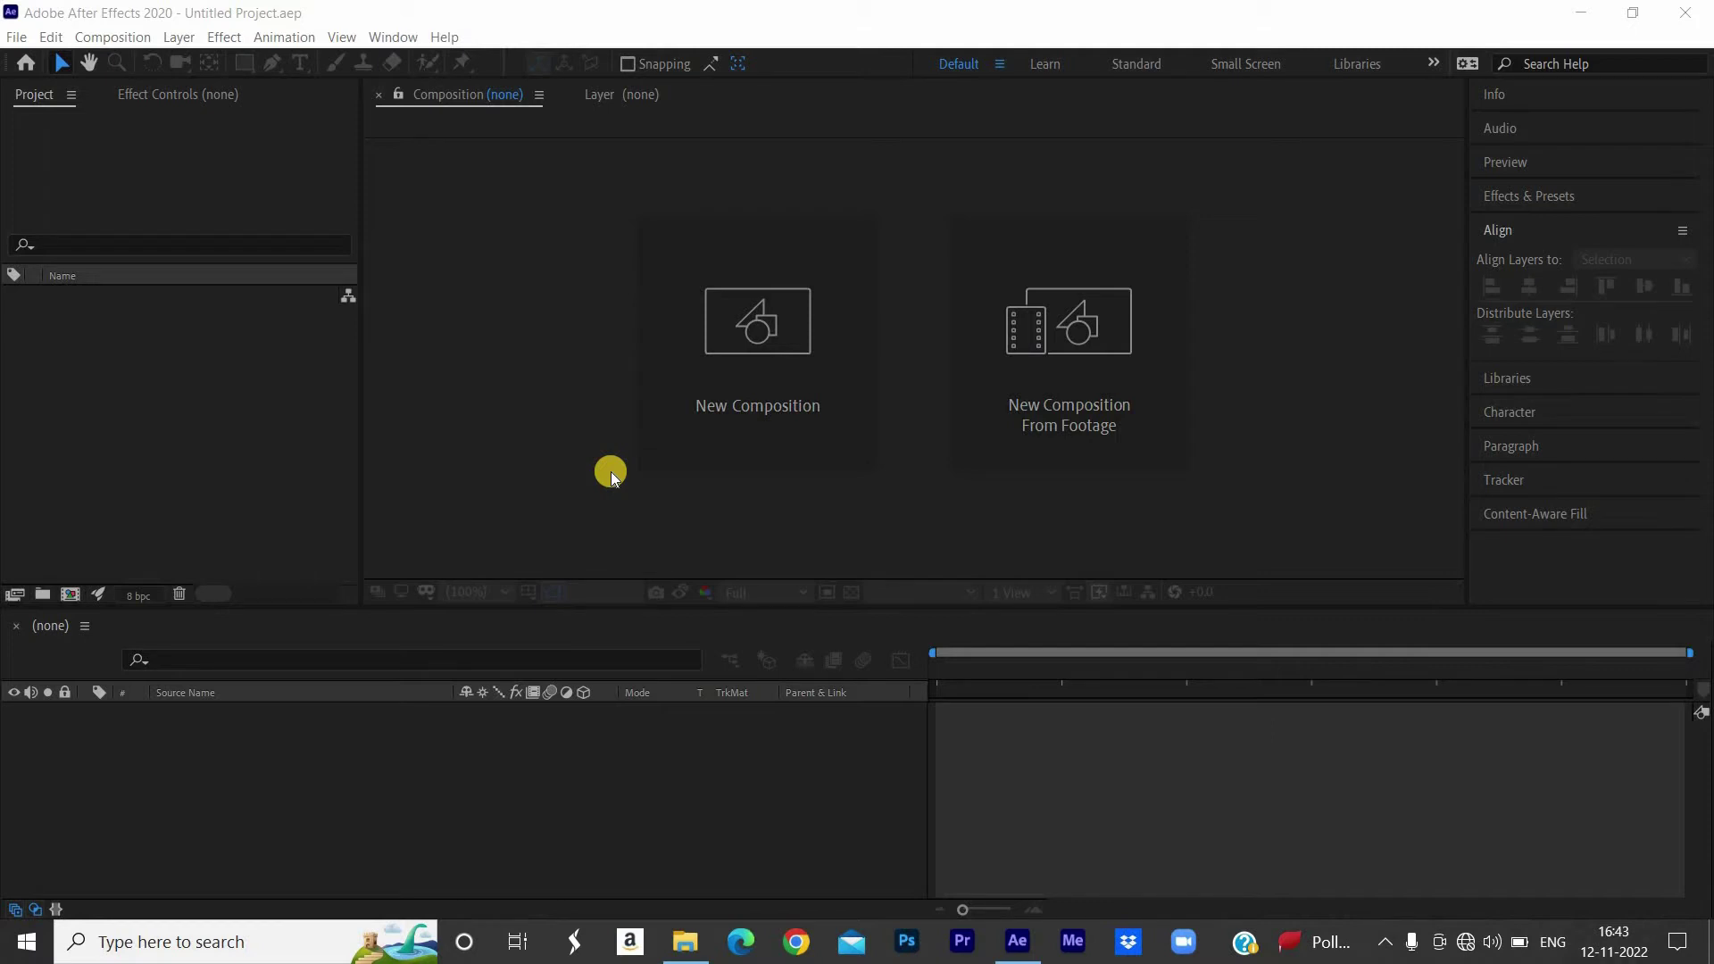
- Create a new composition named Shape, 1920×1080, with a white background colour
left_click(766, 379)
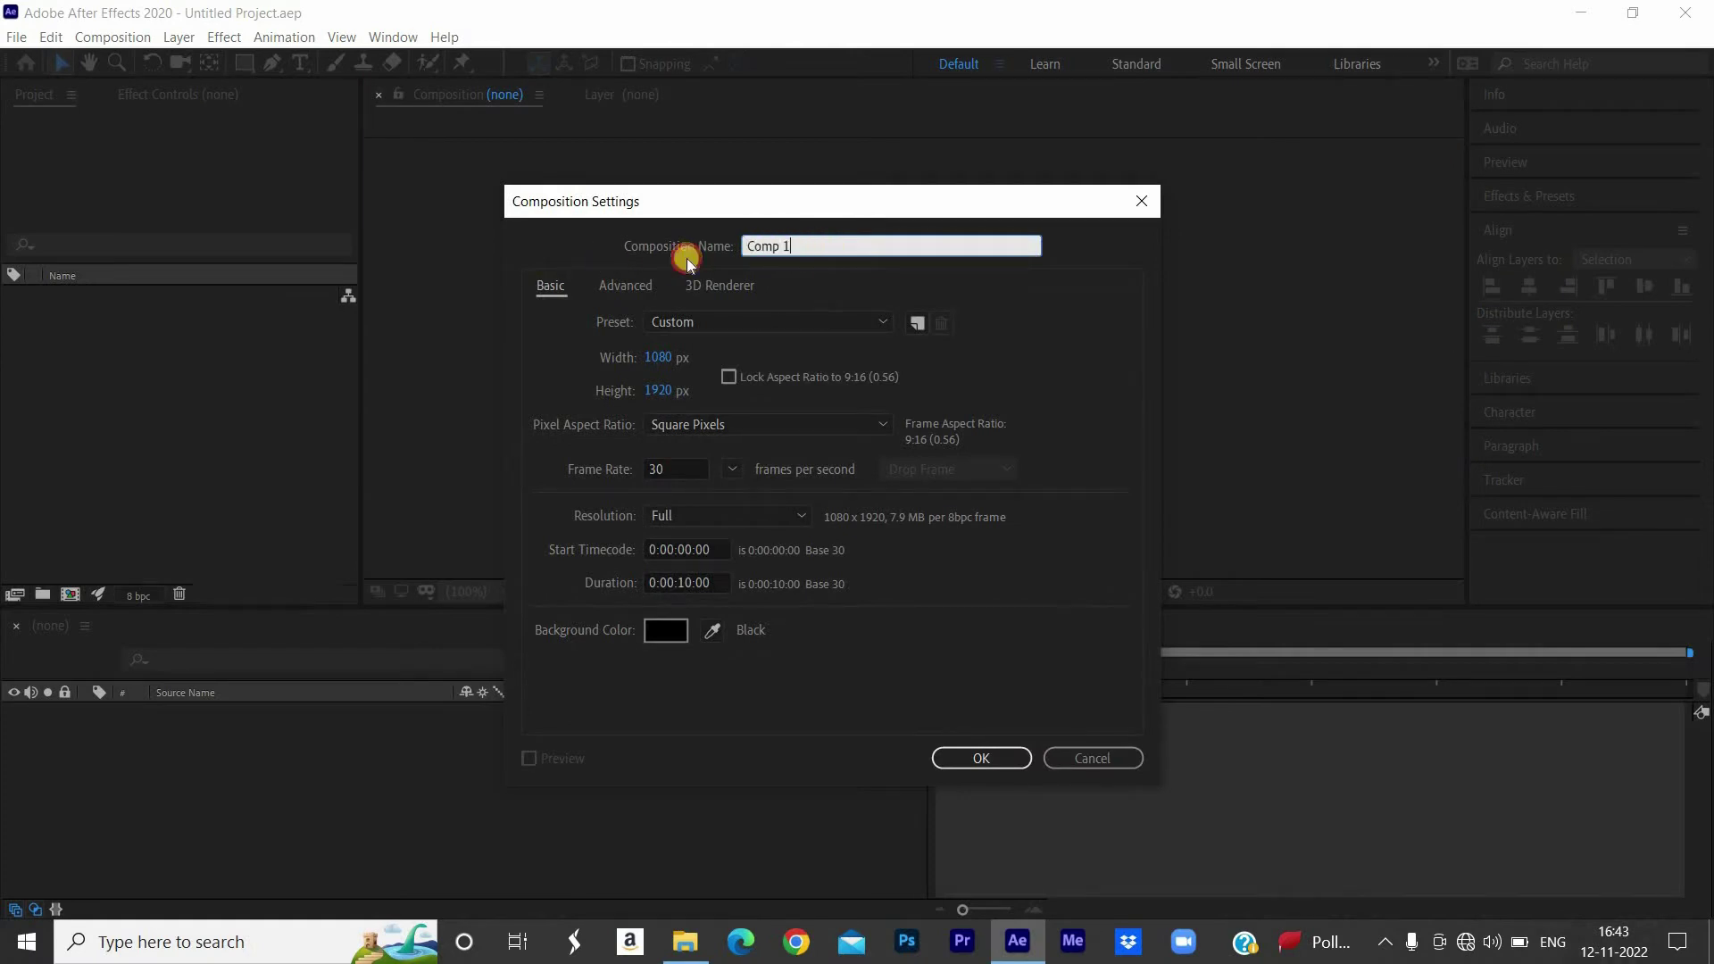
type("Shape")
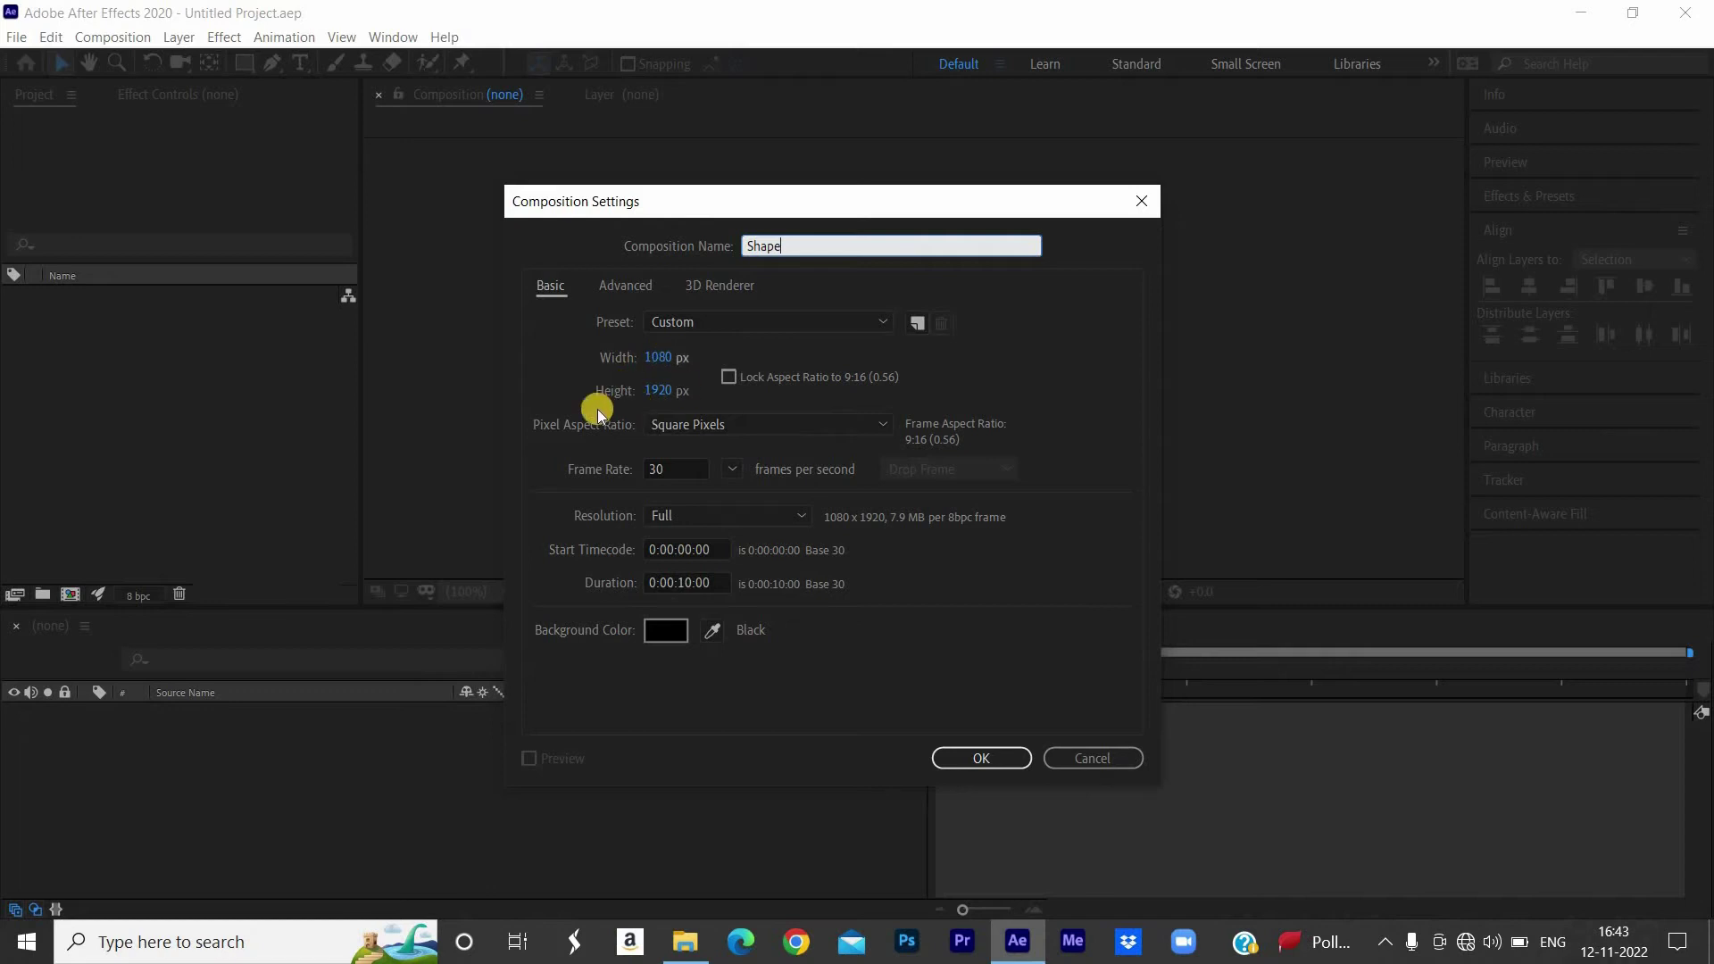
left_click(662, 357)
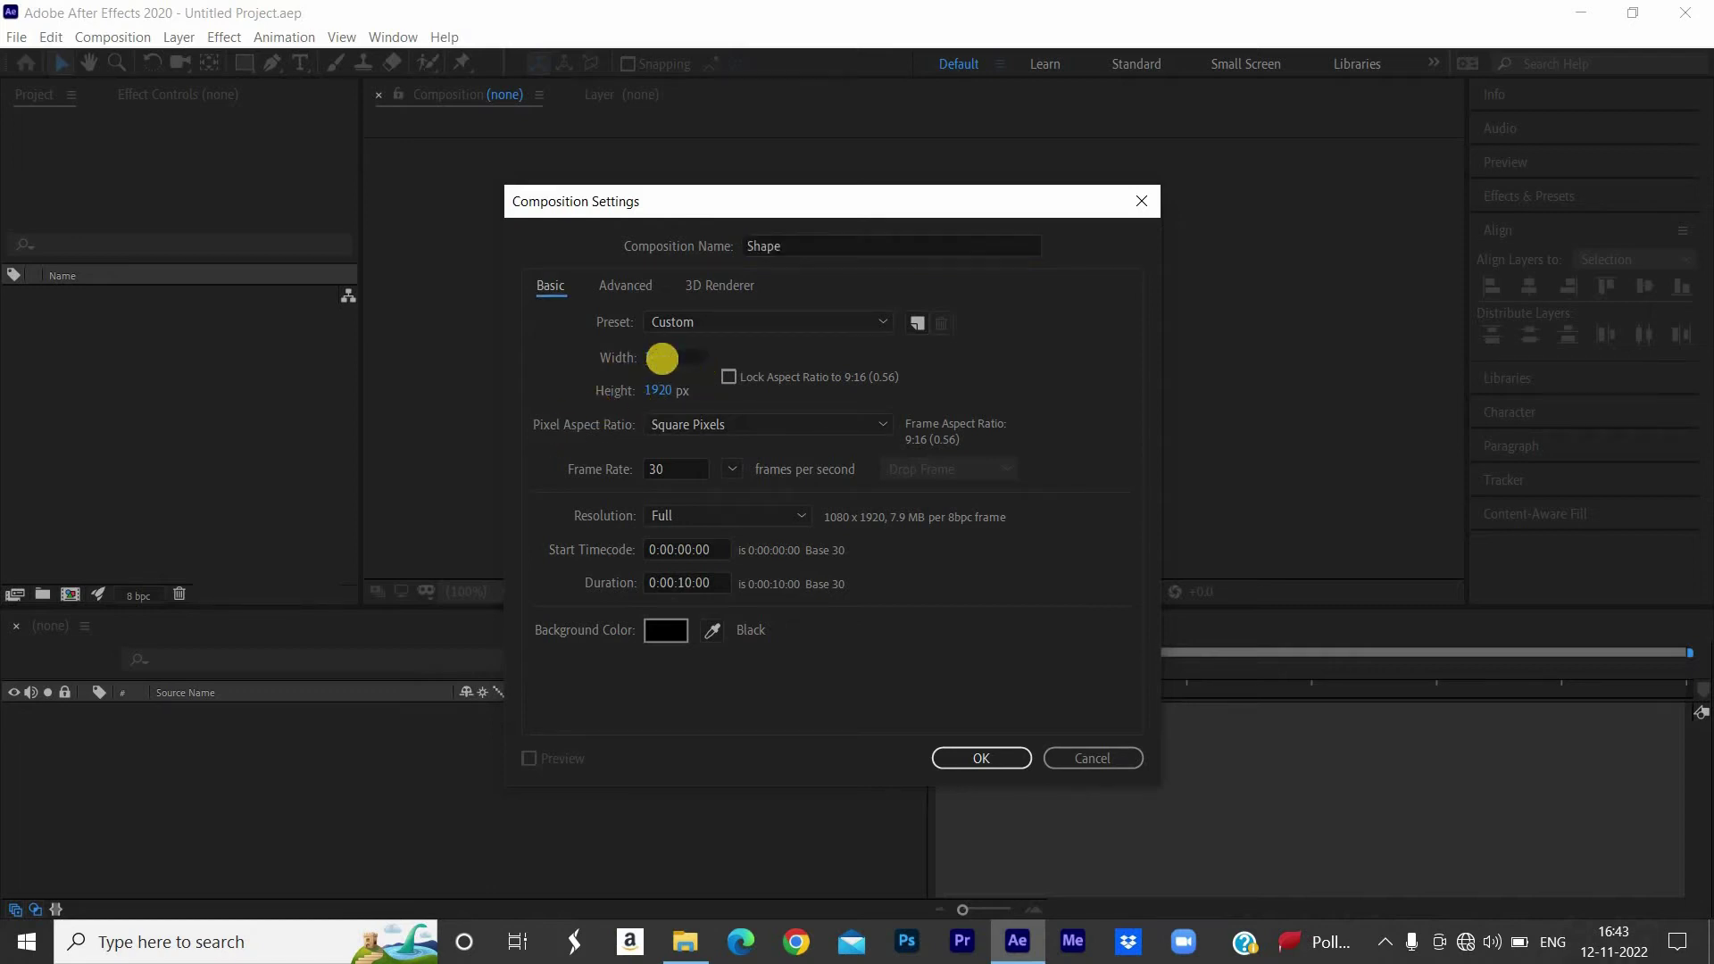
type("1920")
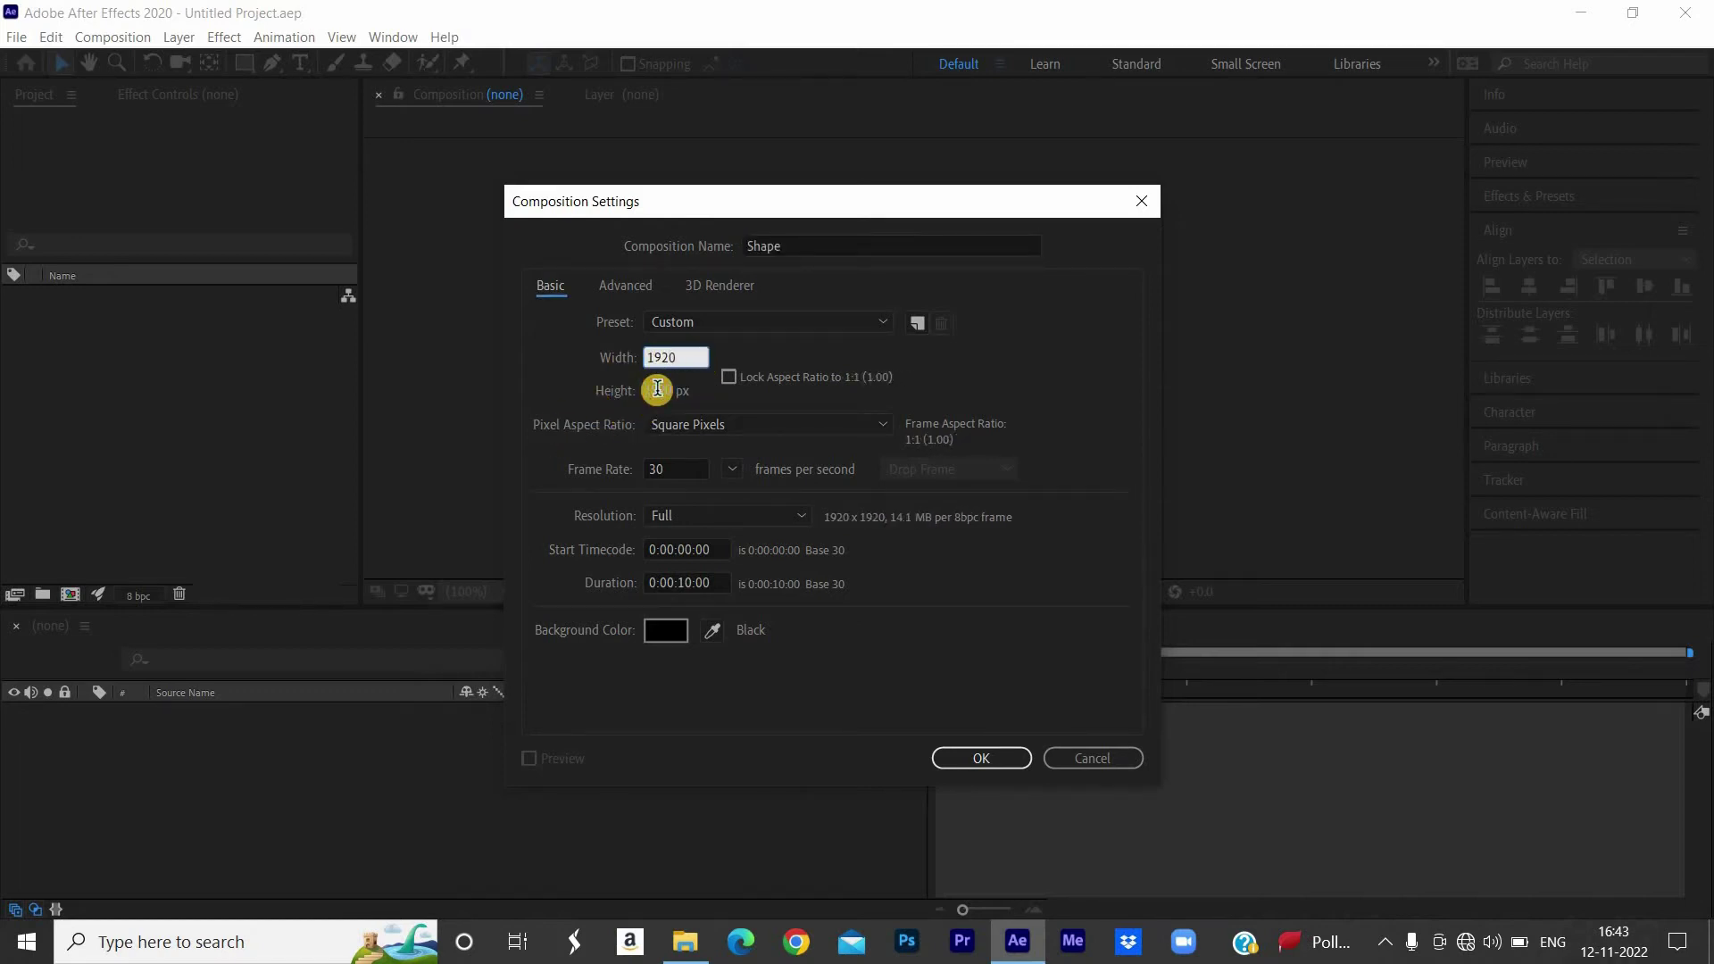
left_click(657, 388)
type("1080")
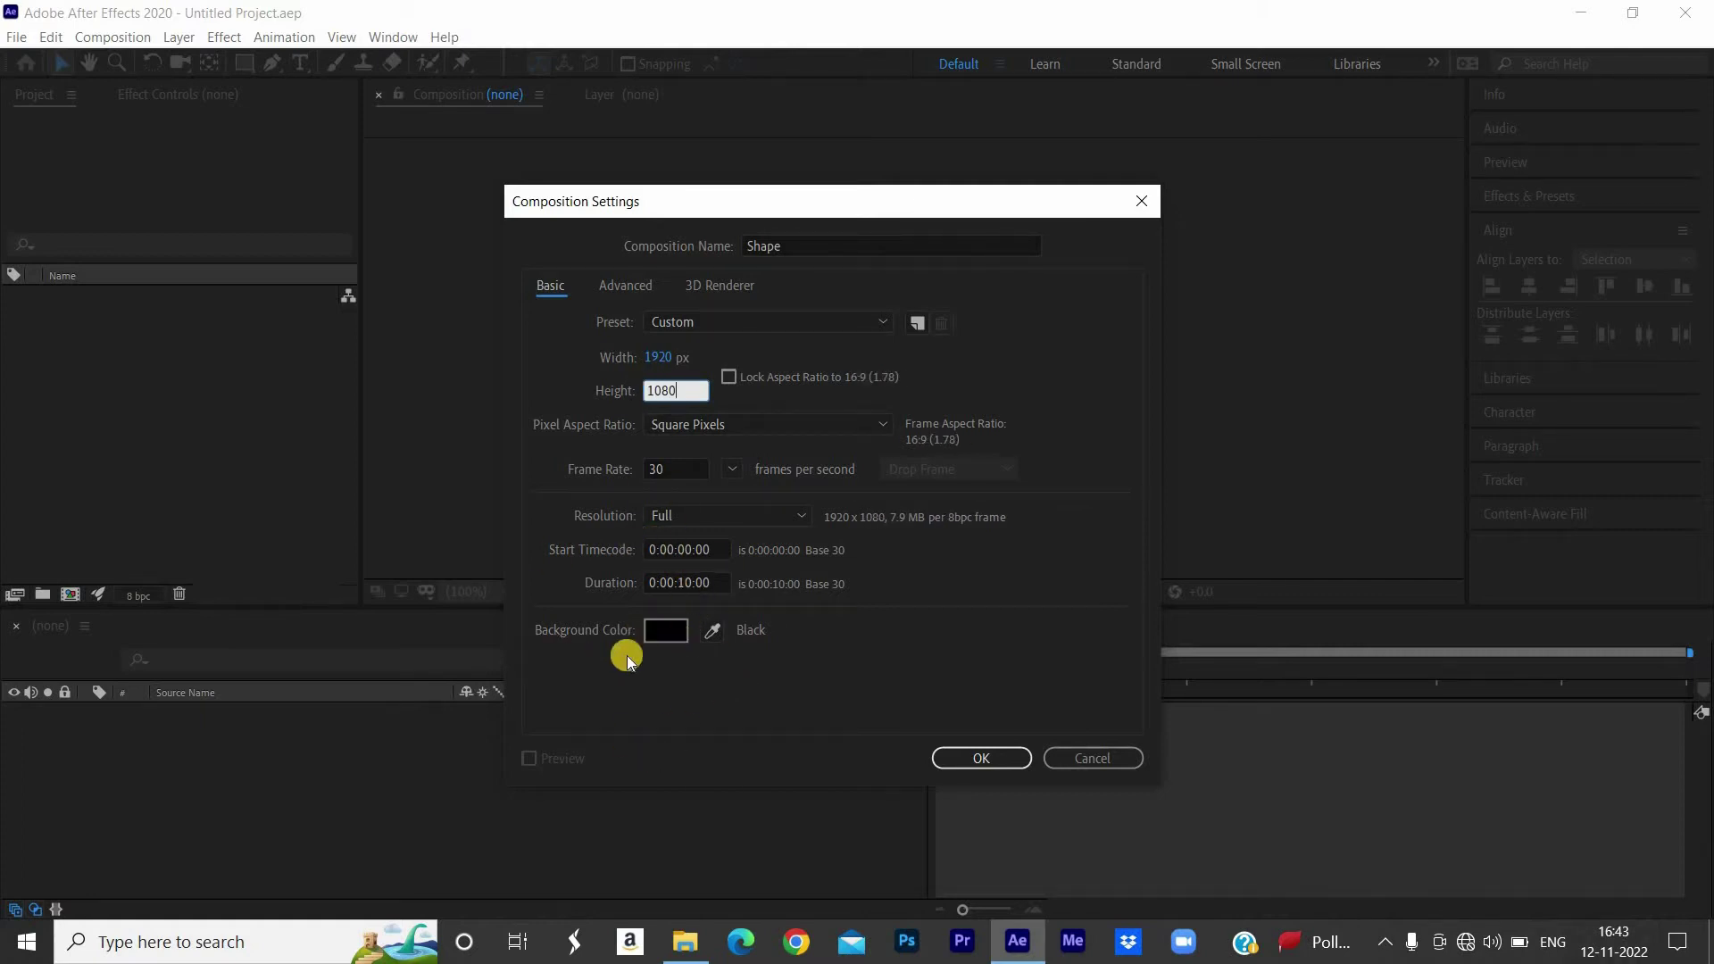
left_click(652, 634)
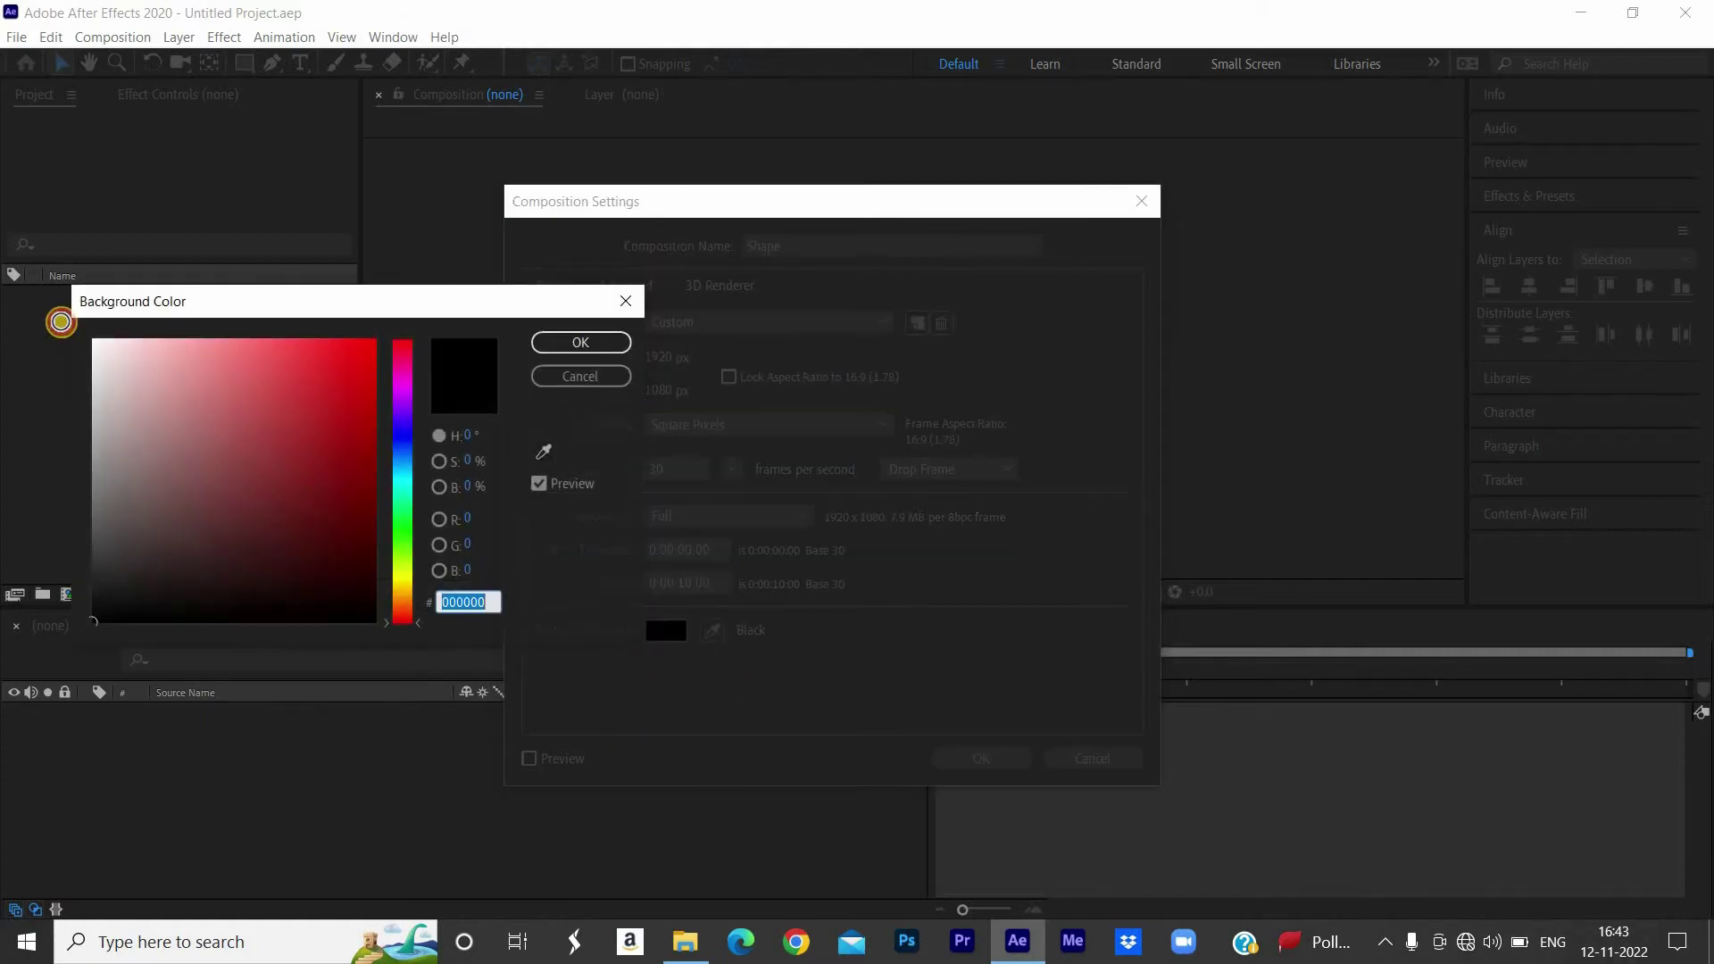
left_click(235, 444)
left_click(585, 342)
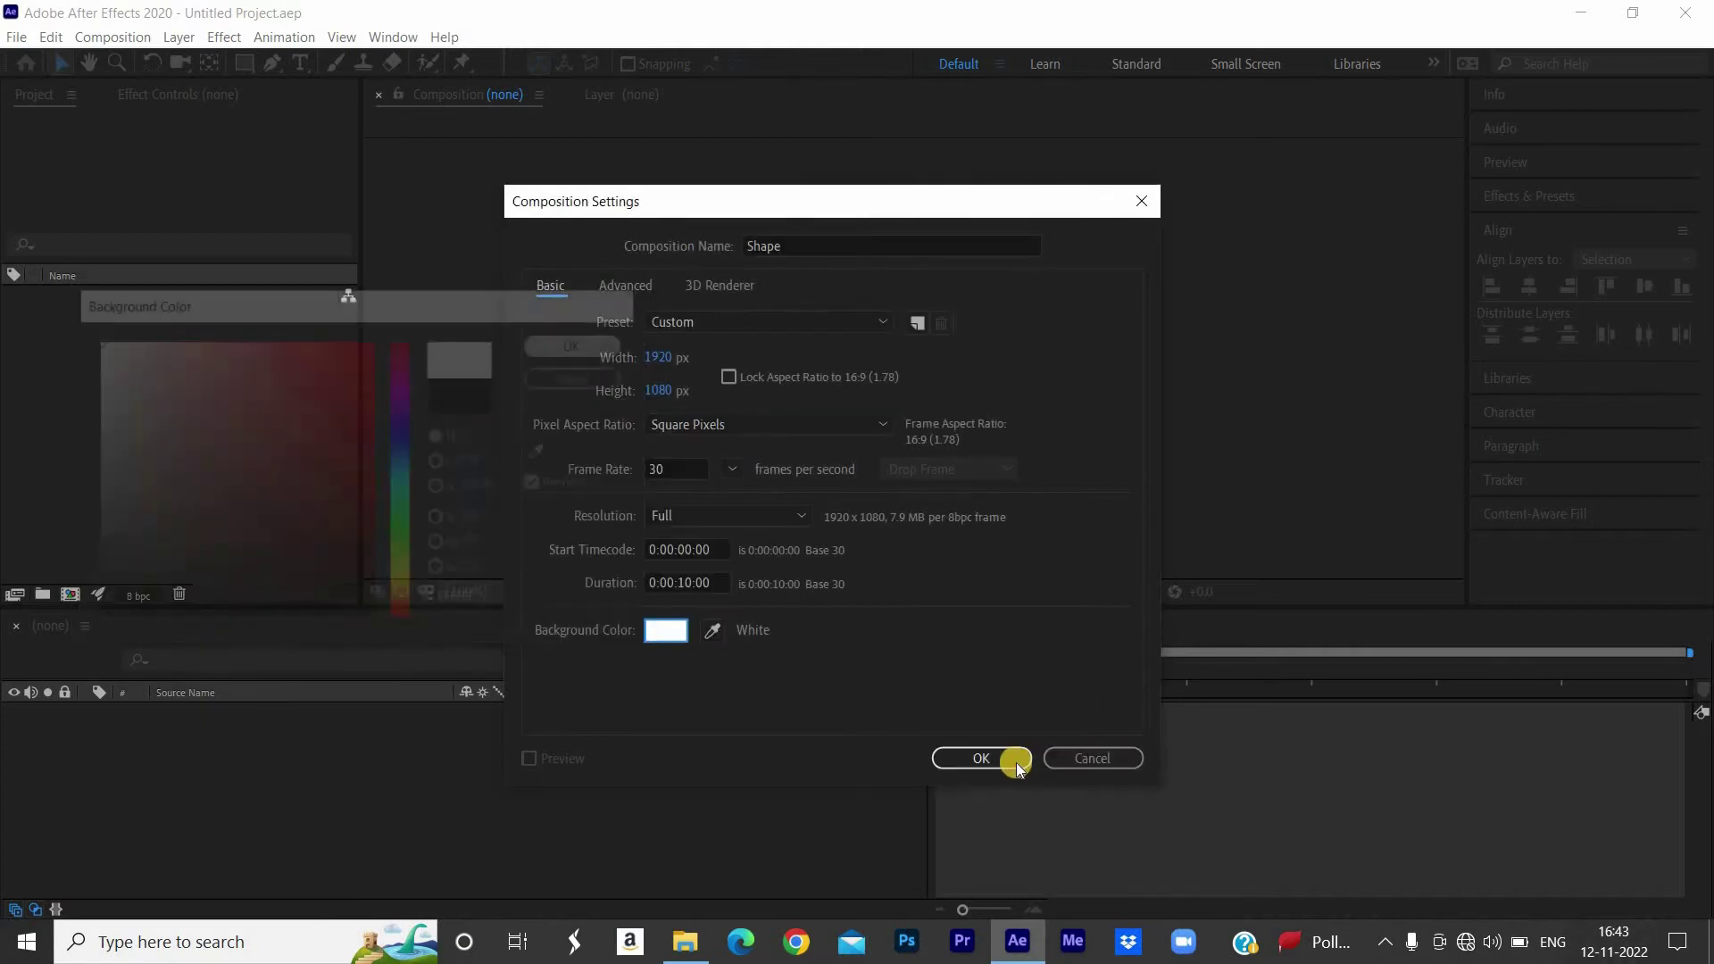
left_click(1010, 763)
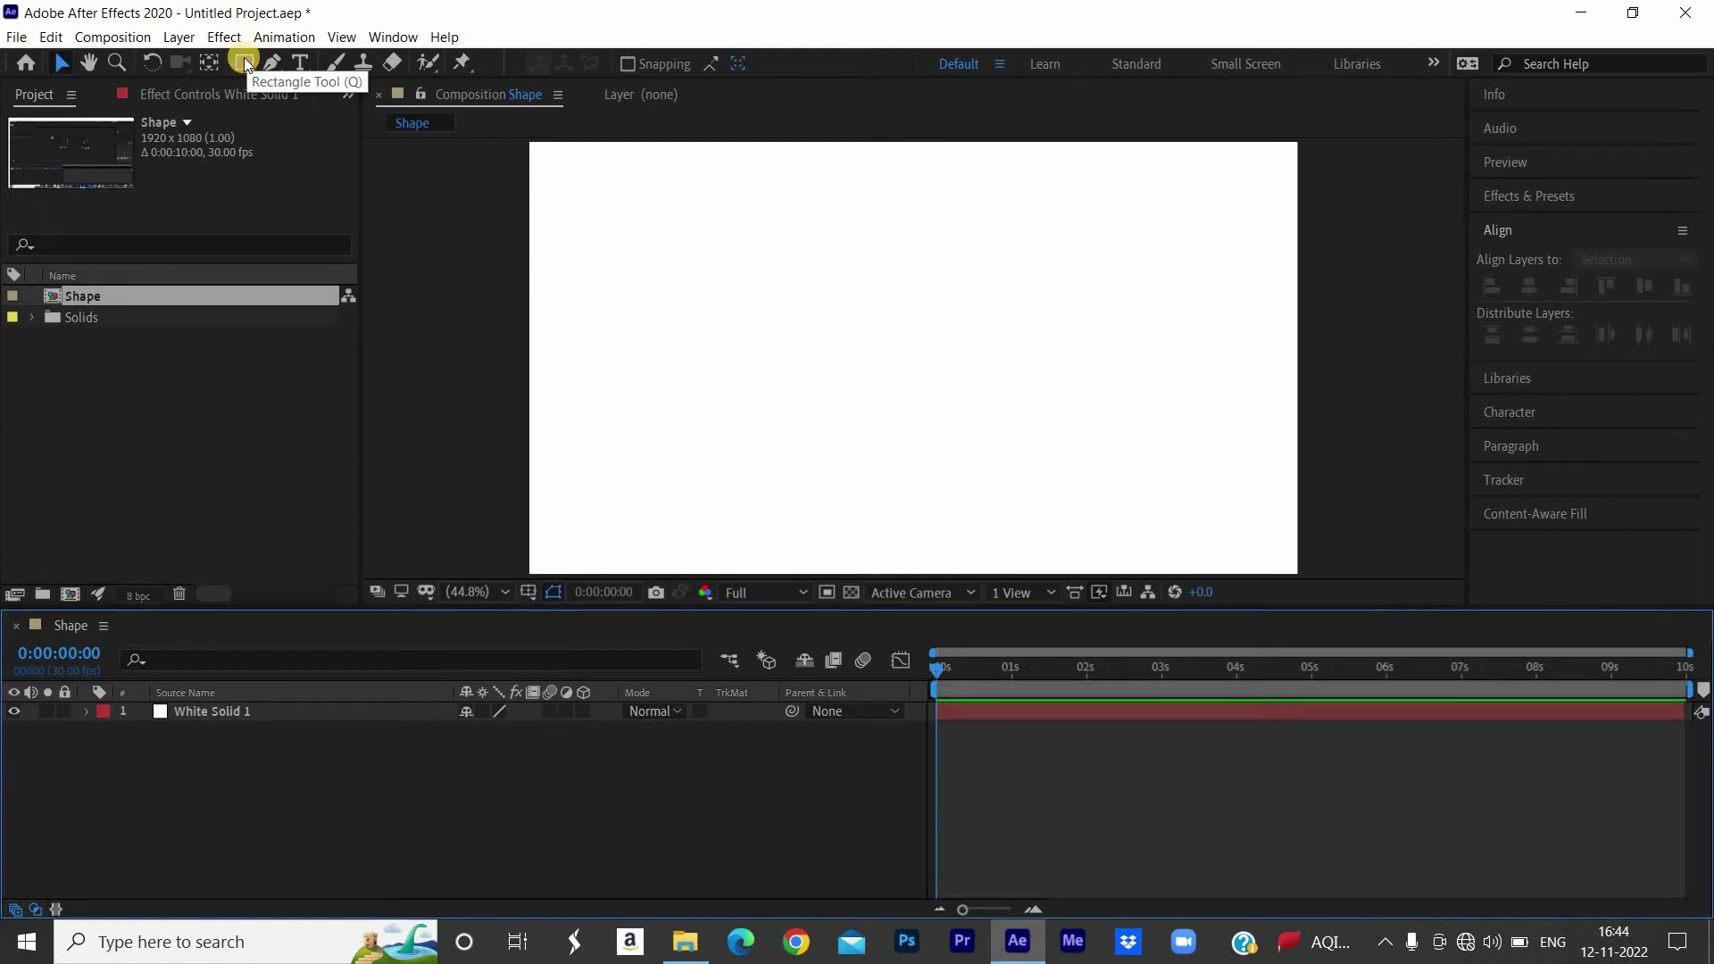
- Select the Ellipse Tool and drag a wide oval across the centre of the composition
left_click_drag(243, 57, 357, 89)
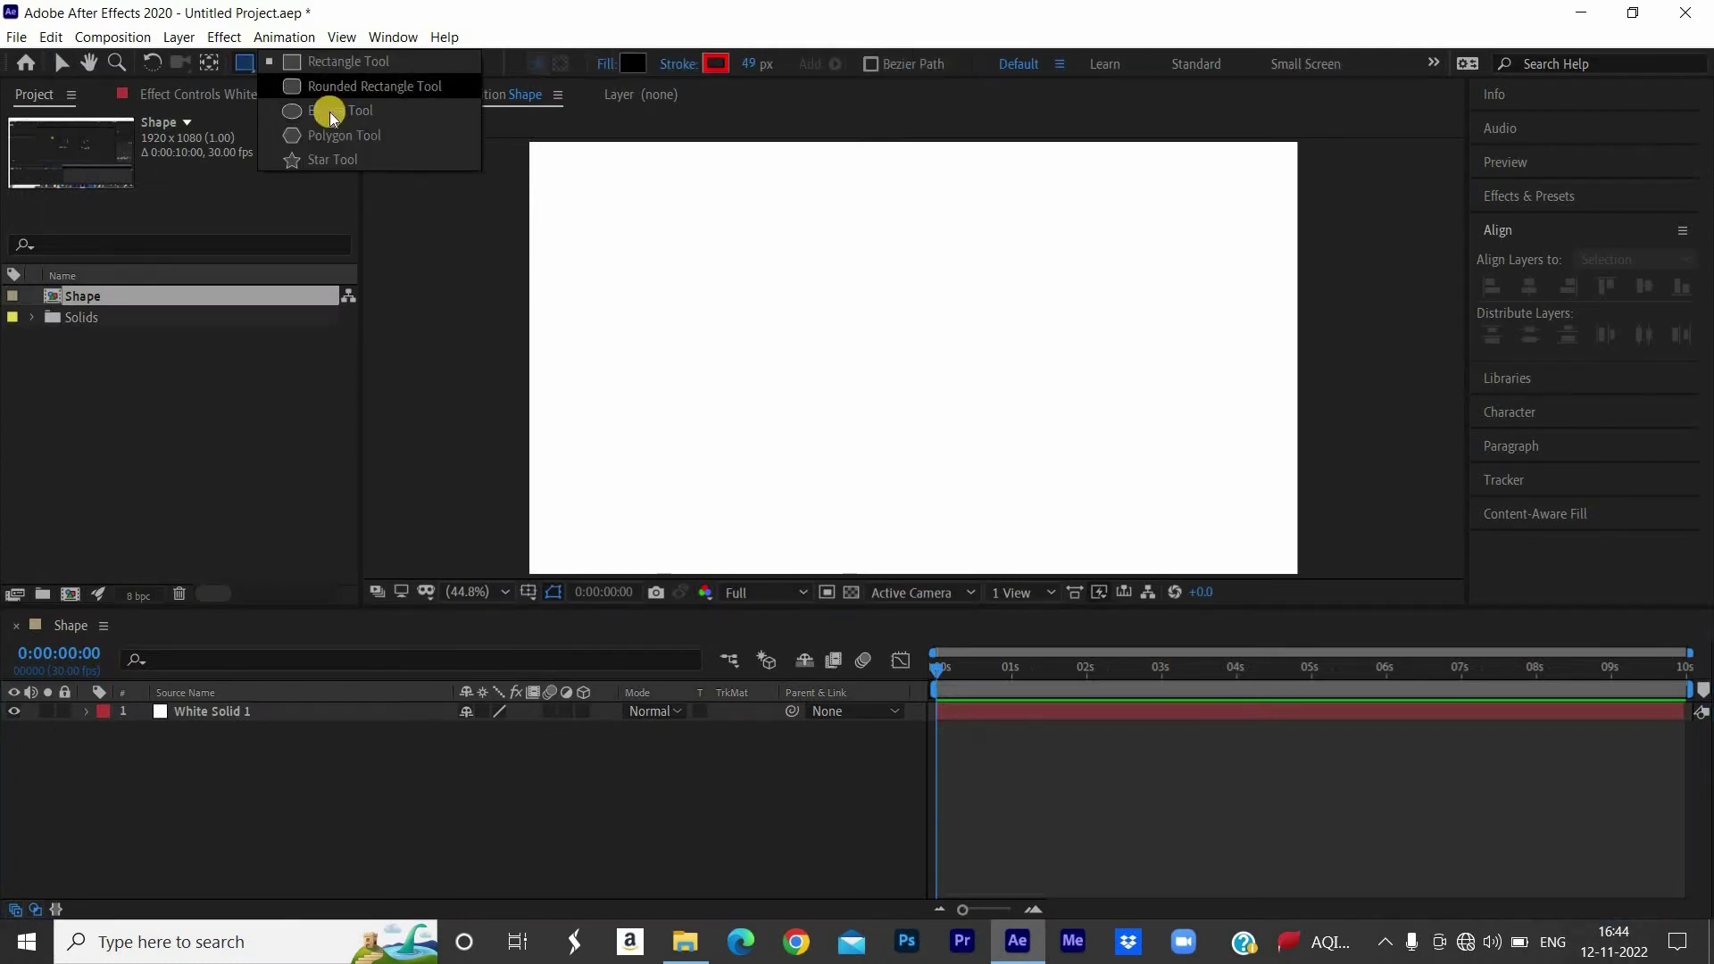
left_click(327, 114)
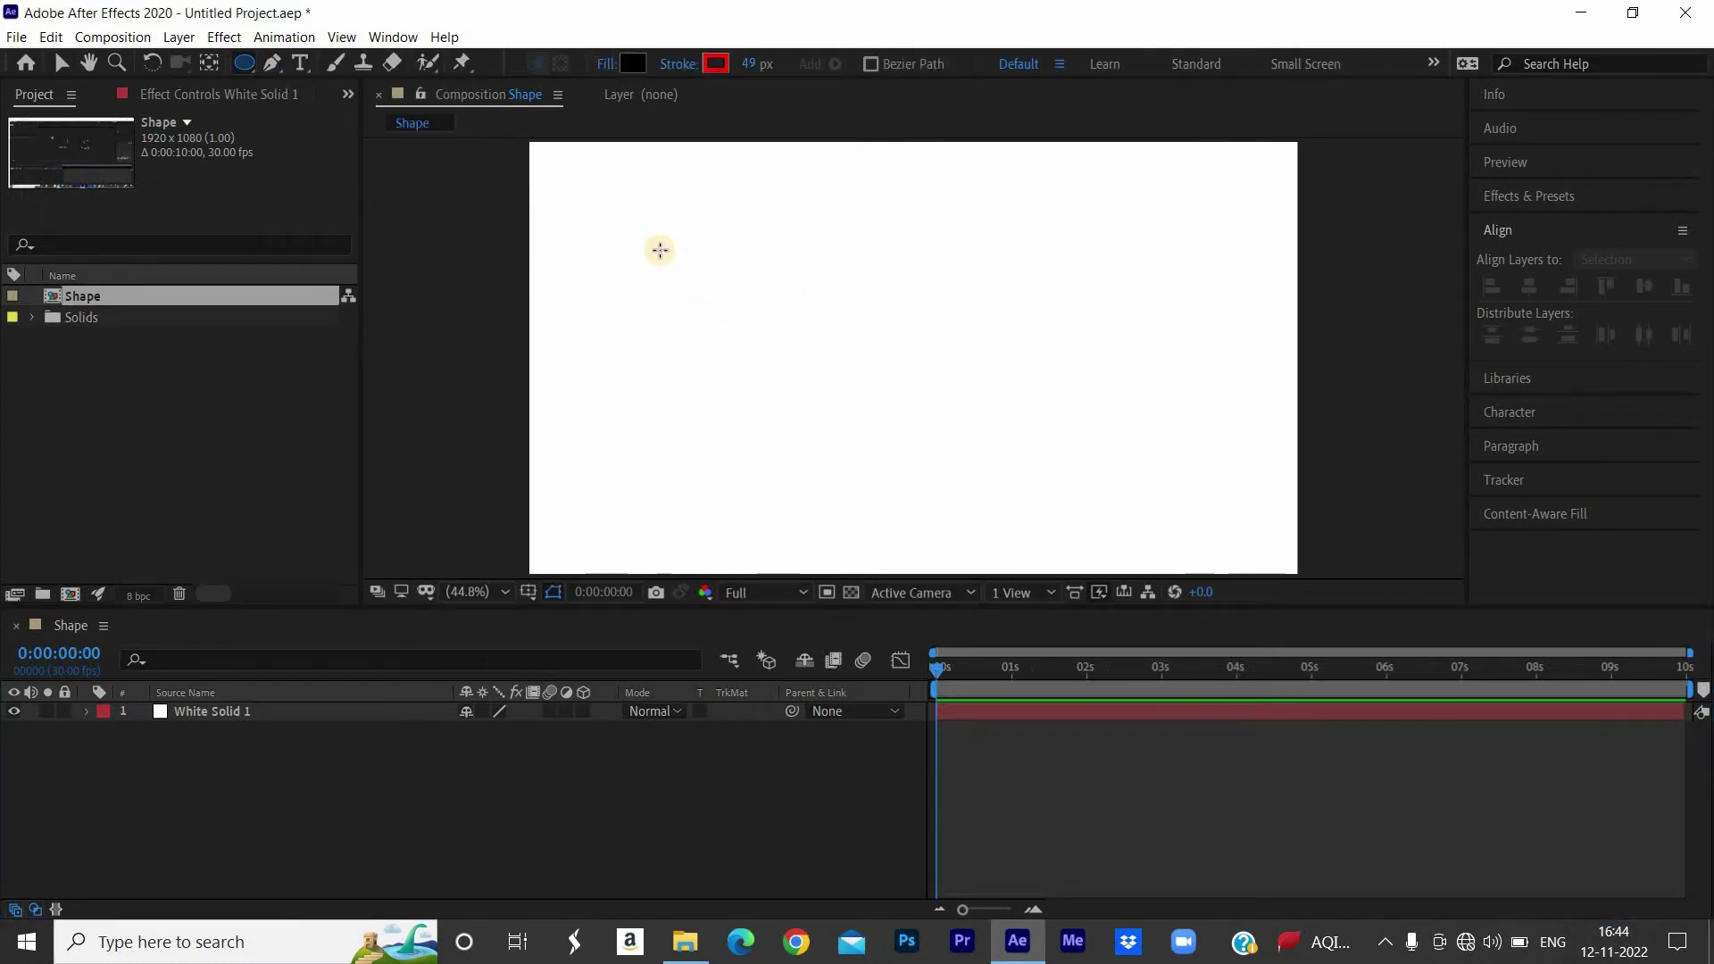
left_click_drag(624, 232, 843, 463)
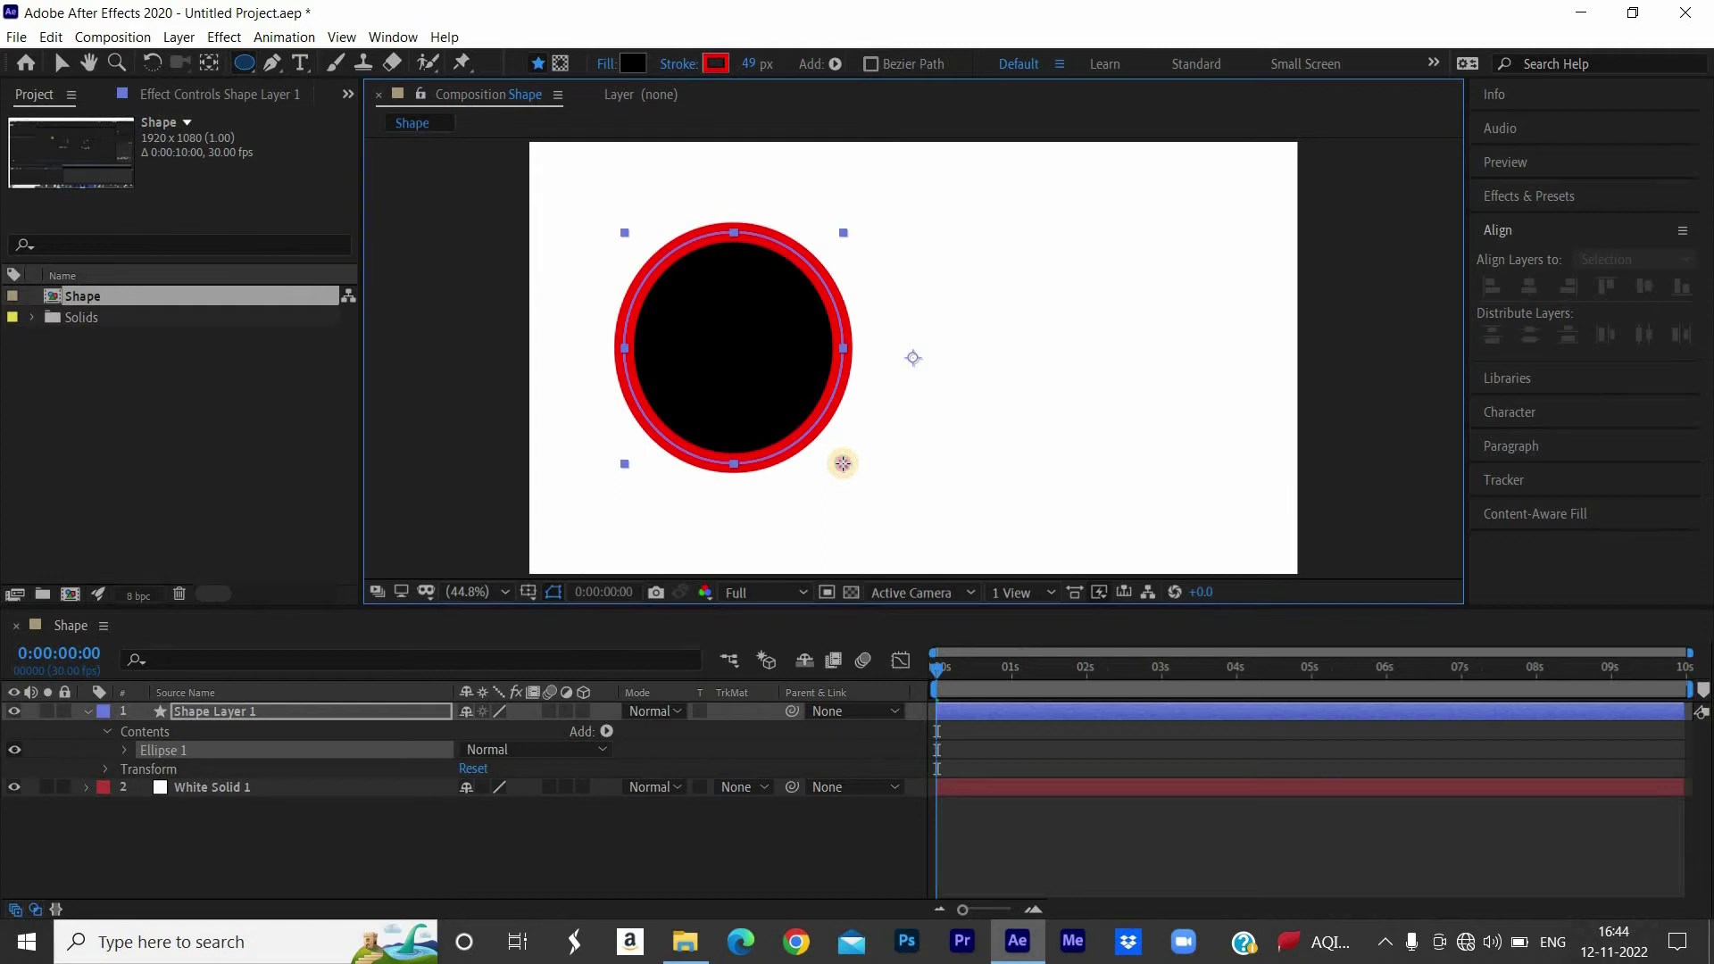
mouse_move(843, 464)
left_mouse_down()
mouse_move(1143, 429)
mouse_move(1144, 336)
mouse_move(672, 511)
left_mouse_up()
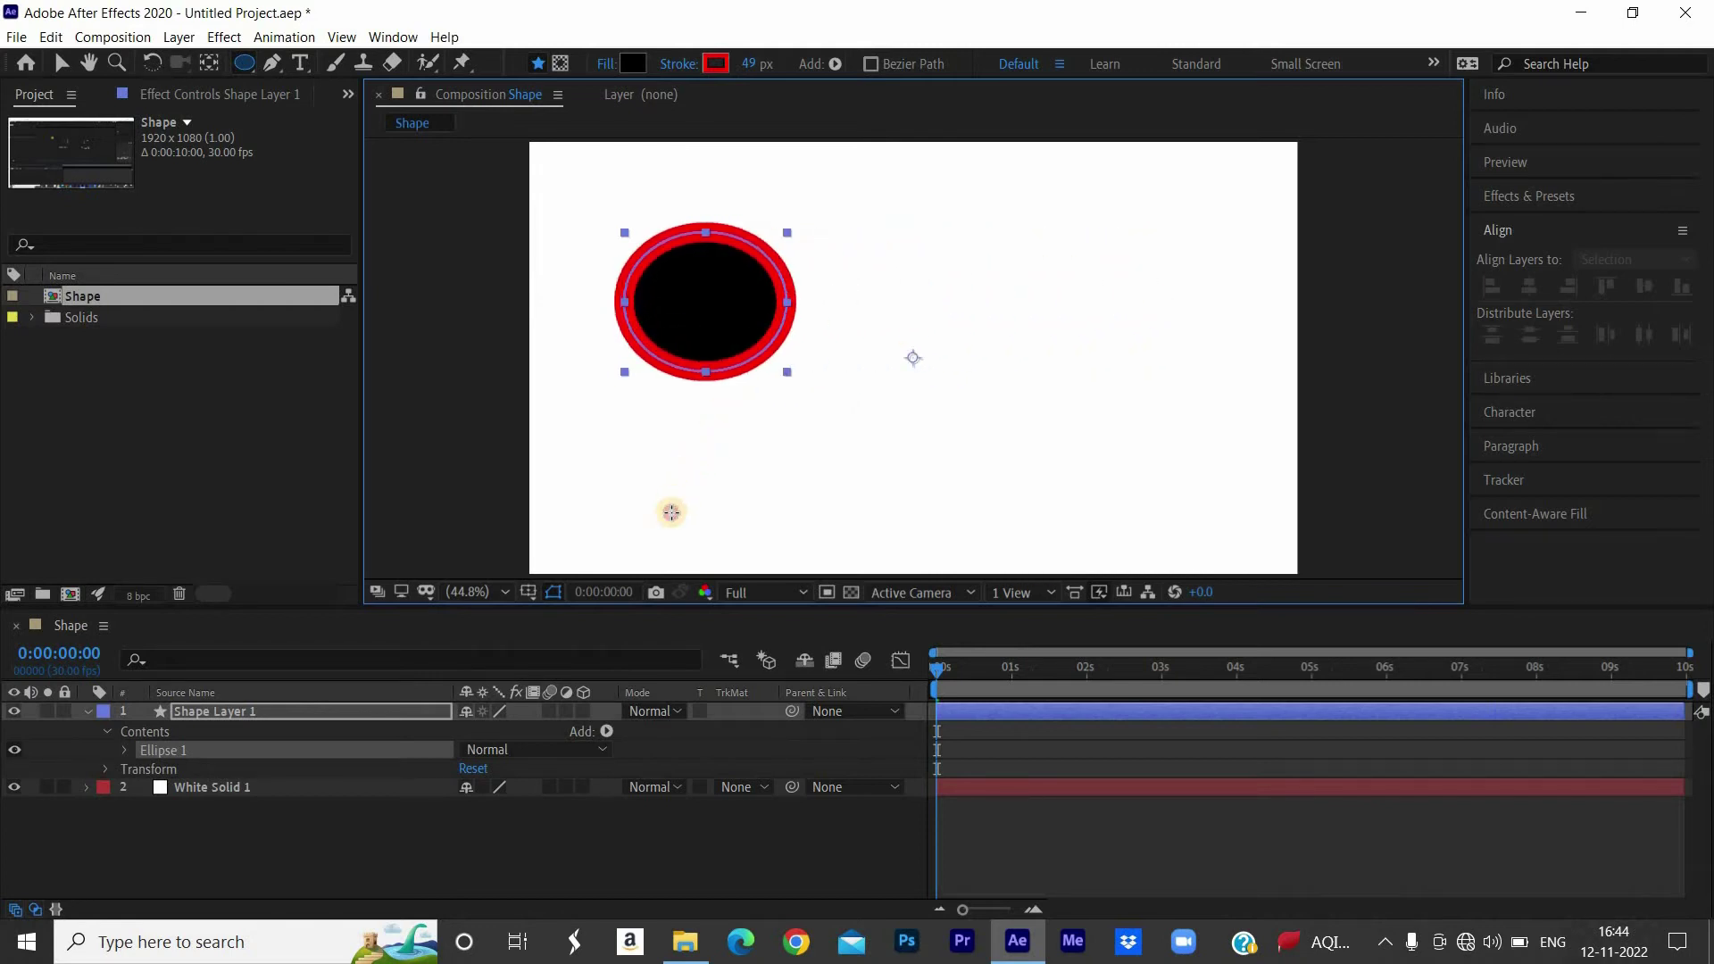
left_click_drag(672, 511, 710, 527)
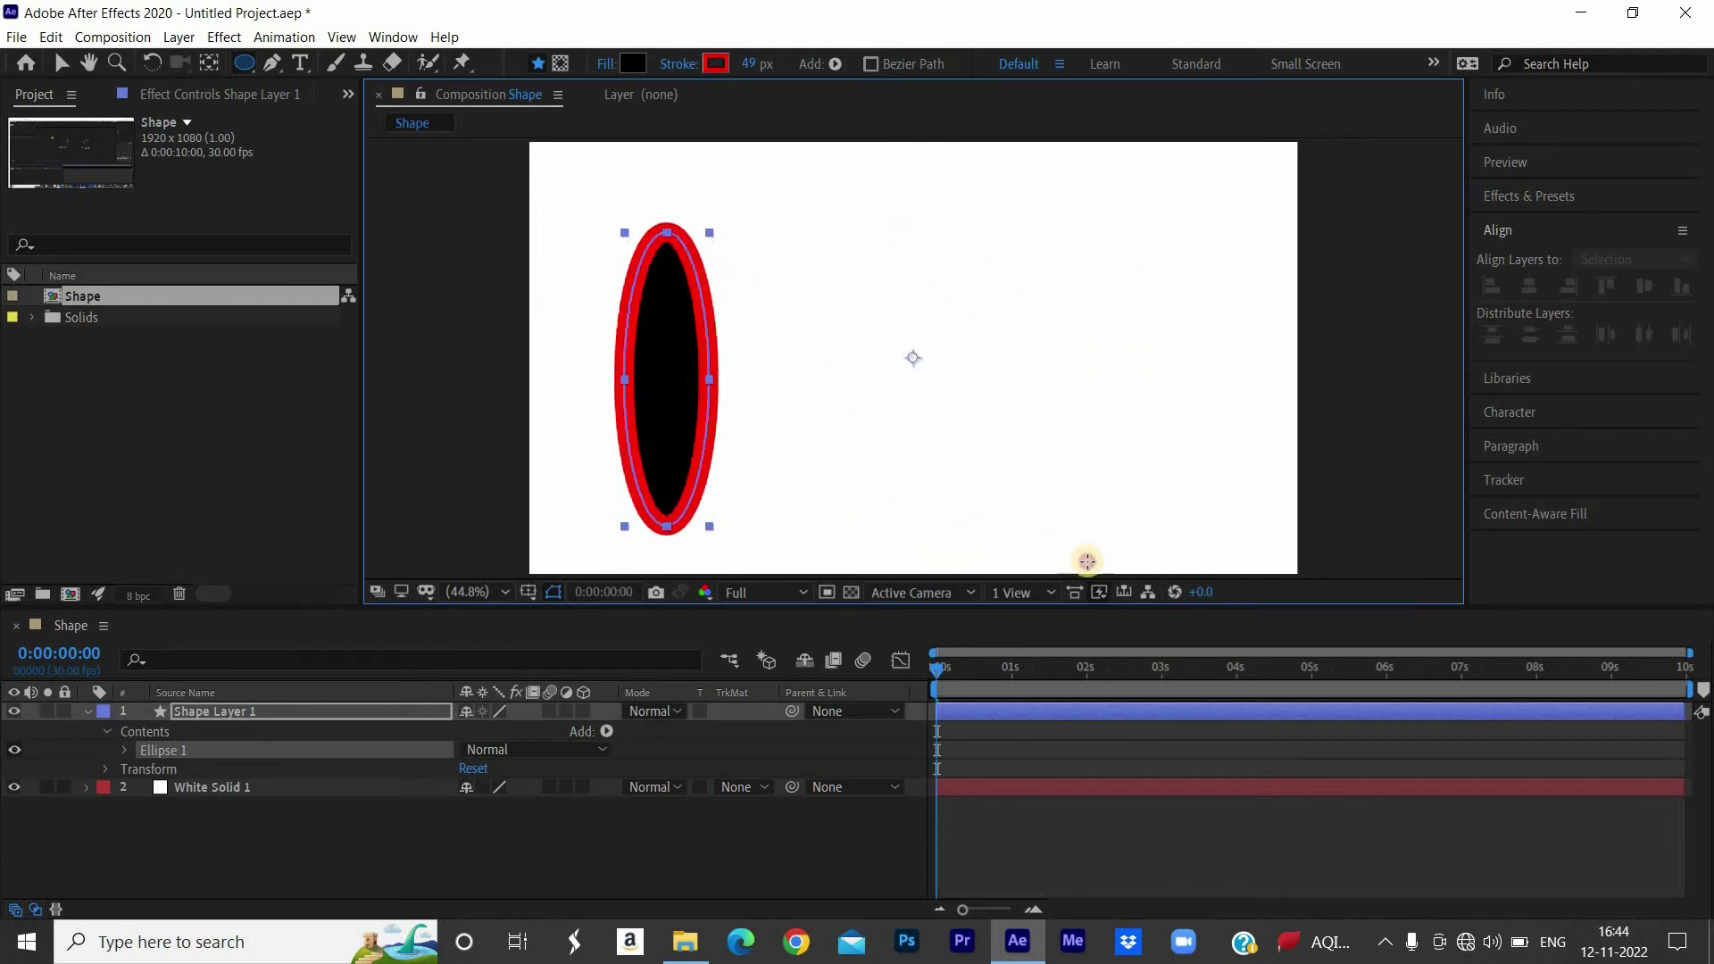
left_click_drag(1088, 561, 1174, 468)
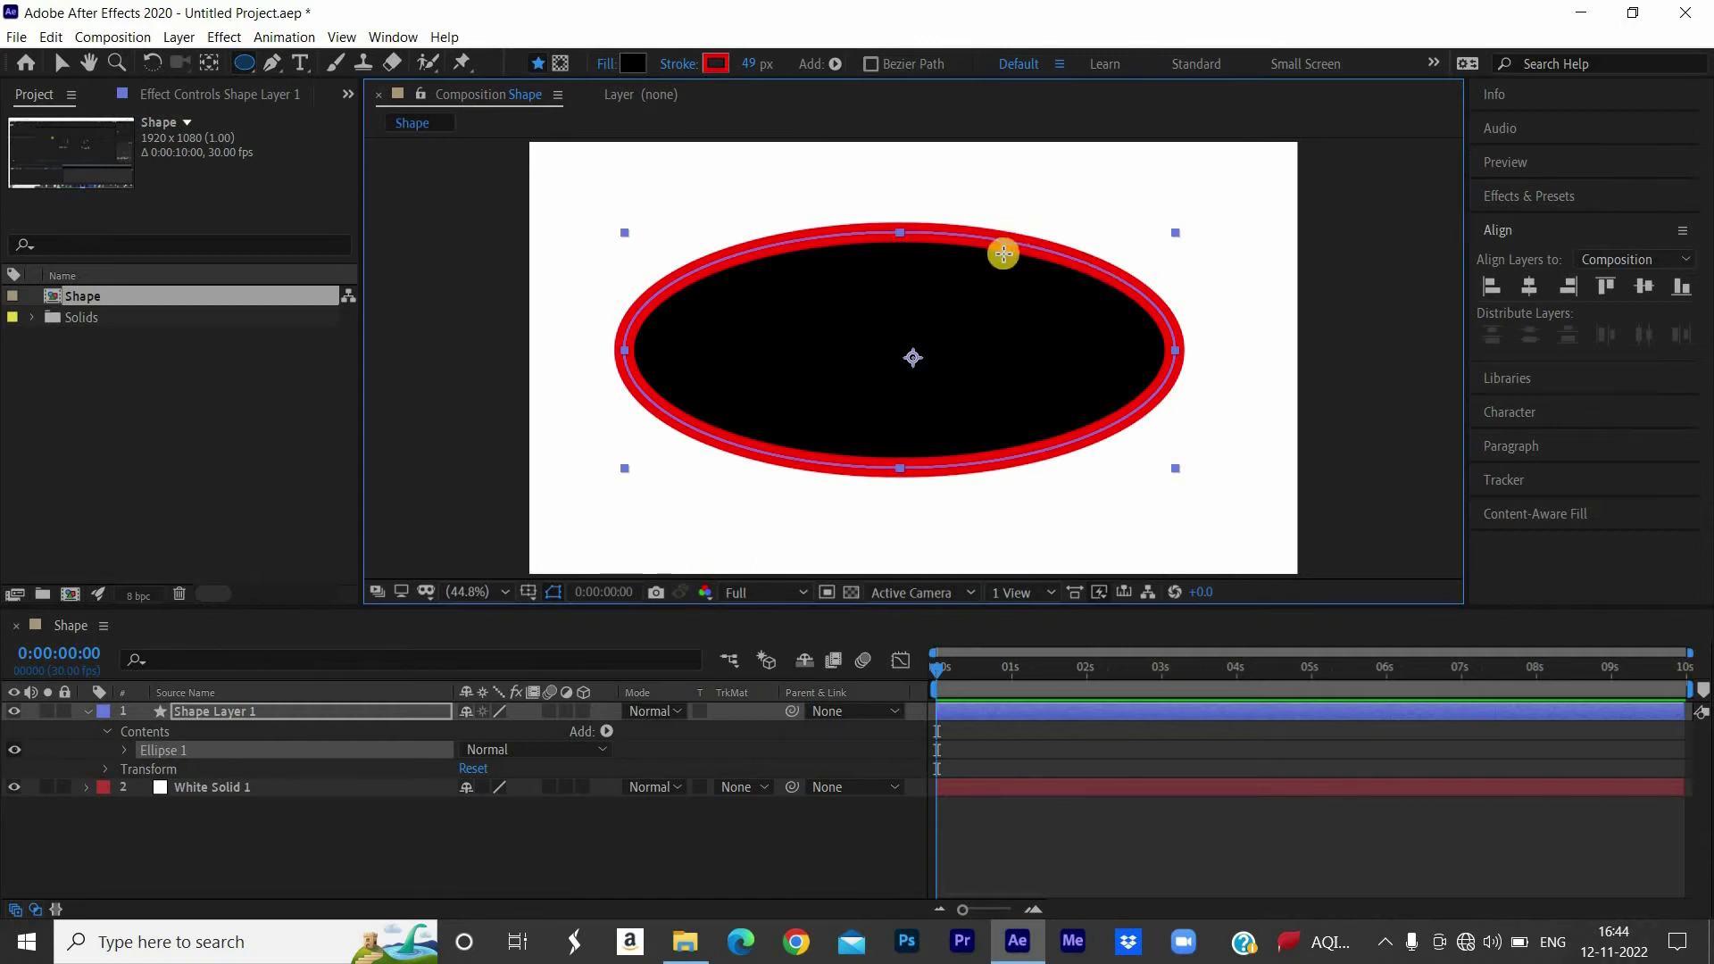
- Set the ellipse's Stroke to None to remove its red outline
left_click(679, 62)
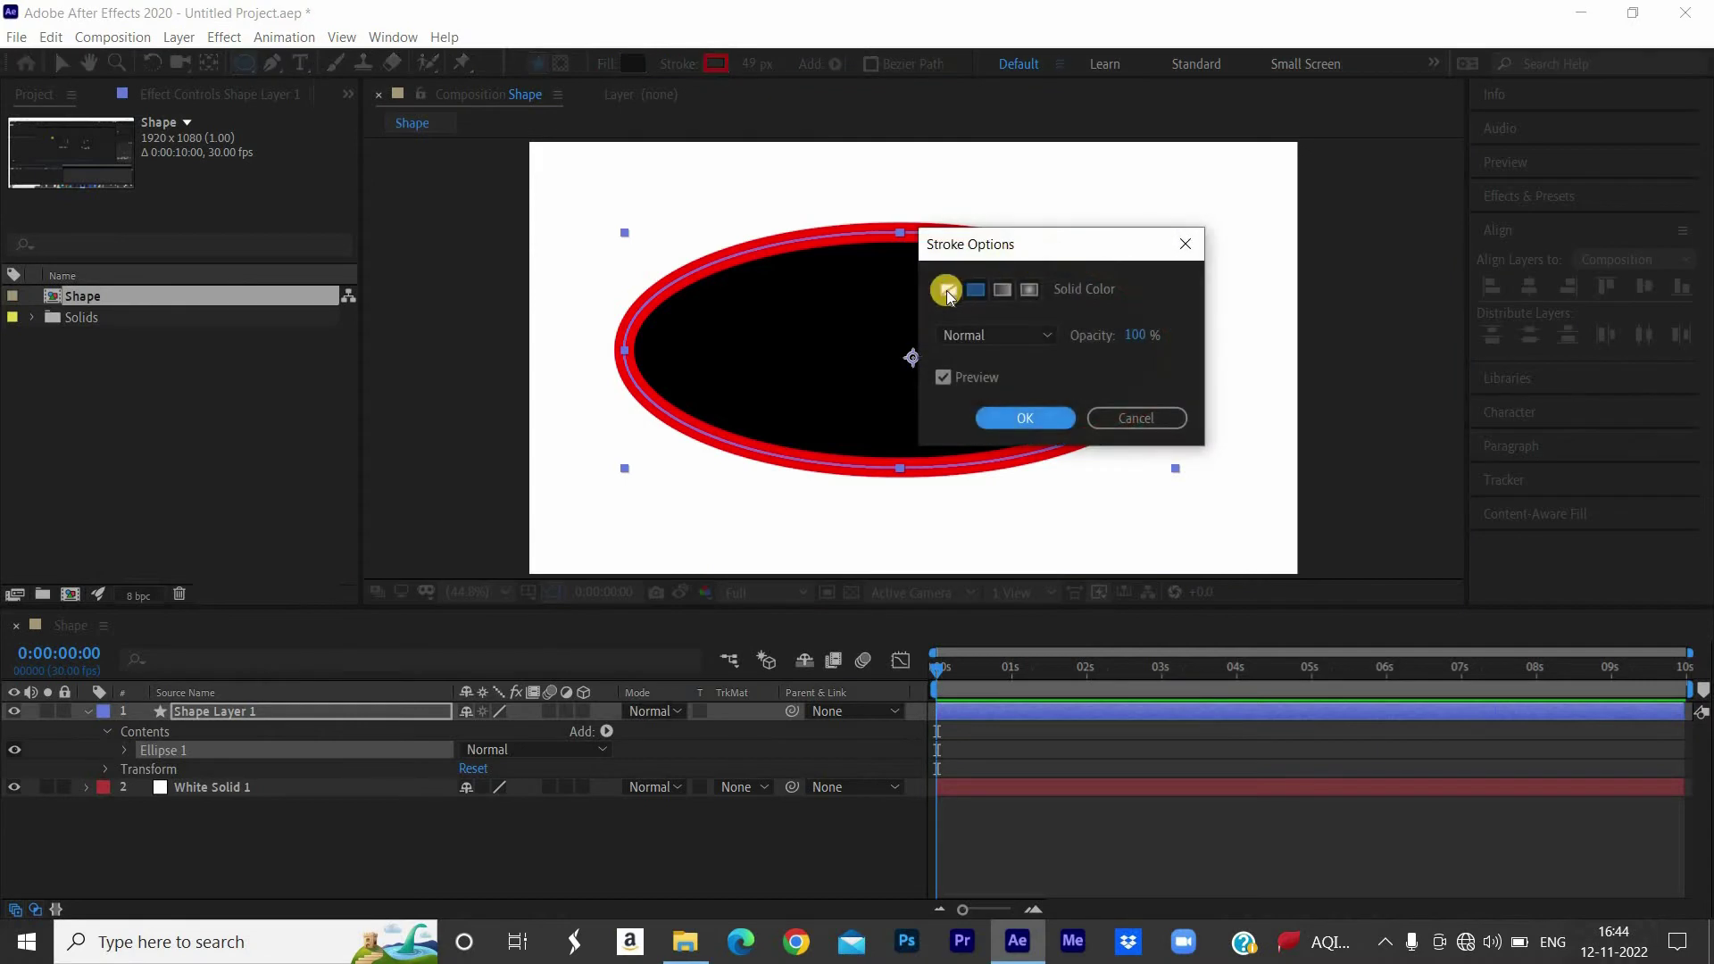
left_click(947, 289)
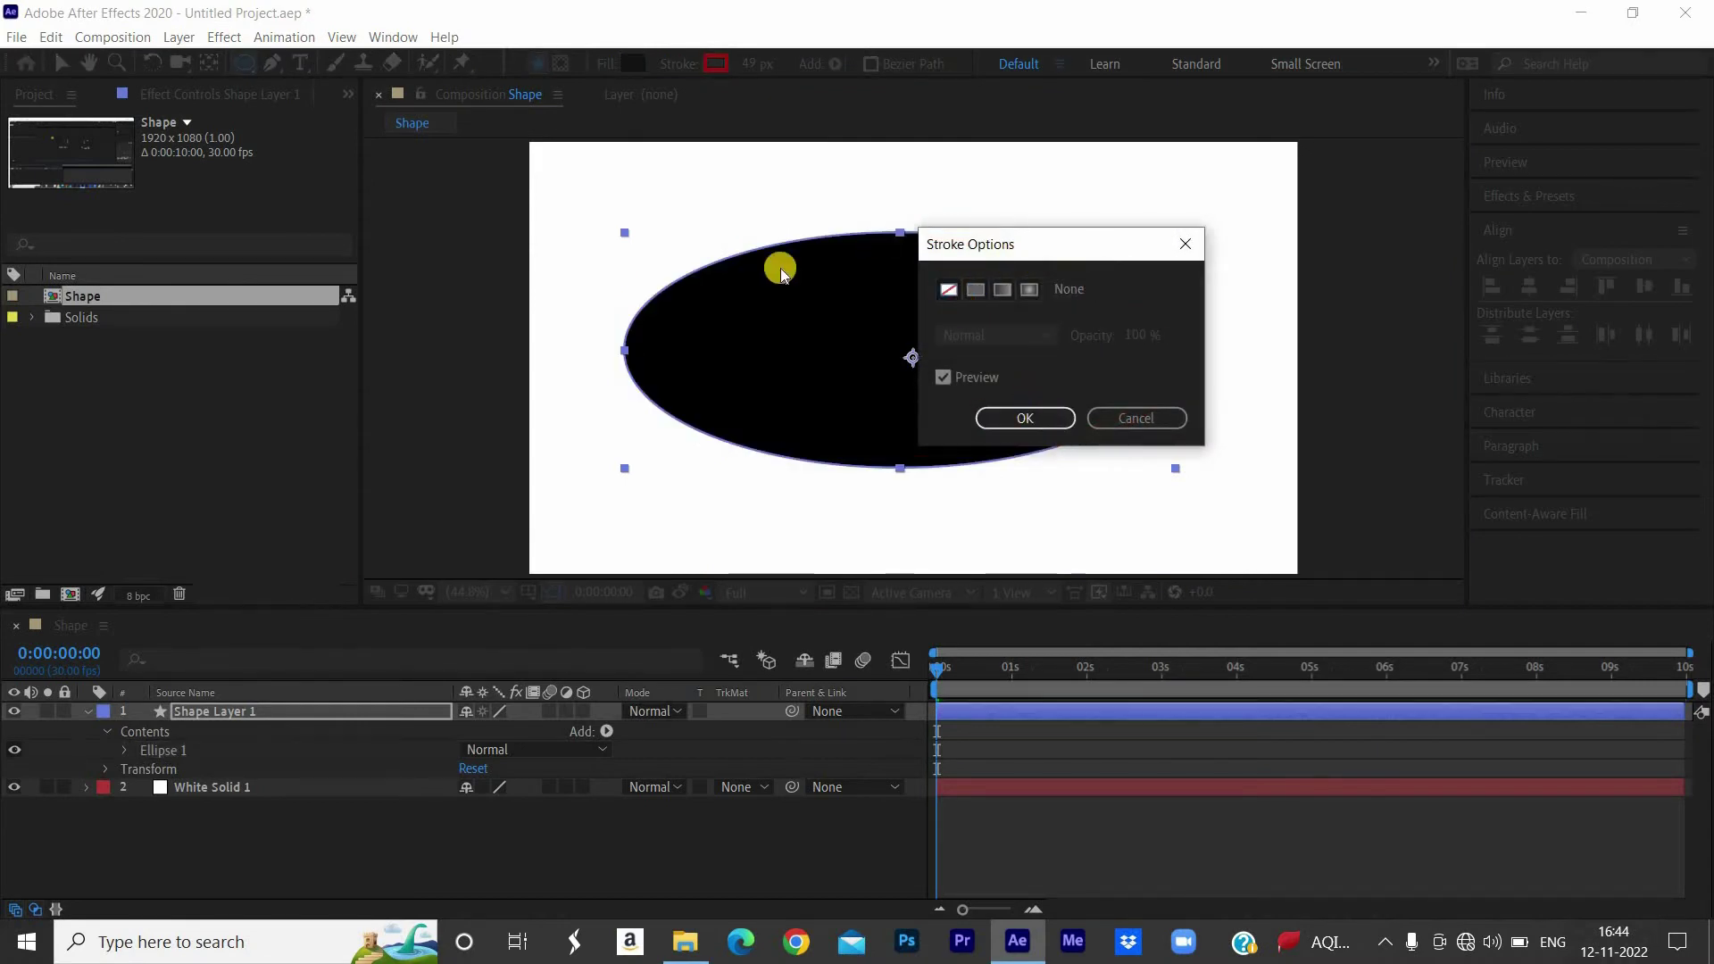
left_click(1036, 417)
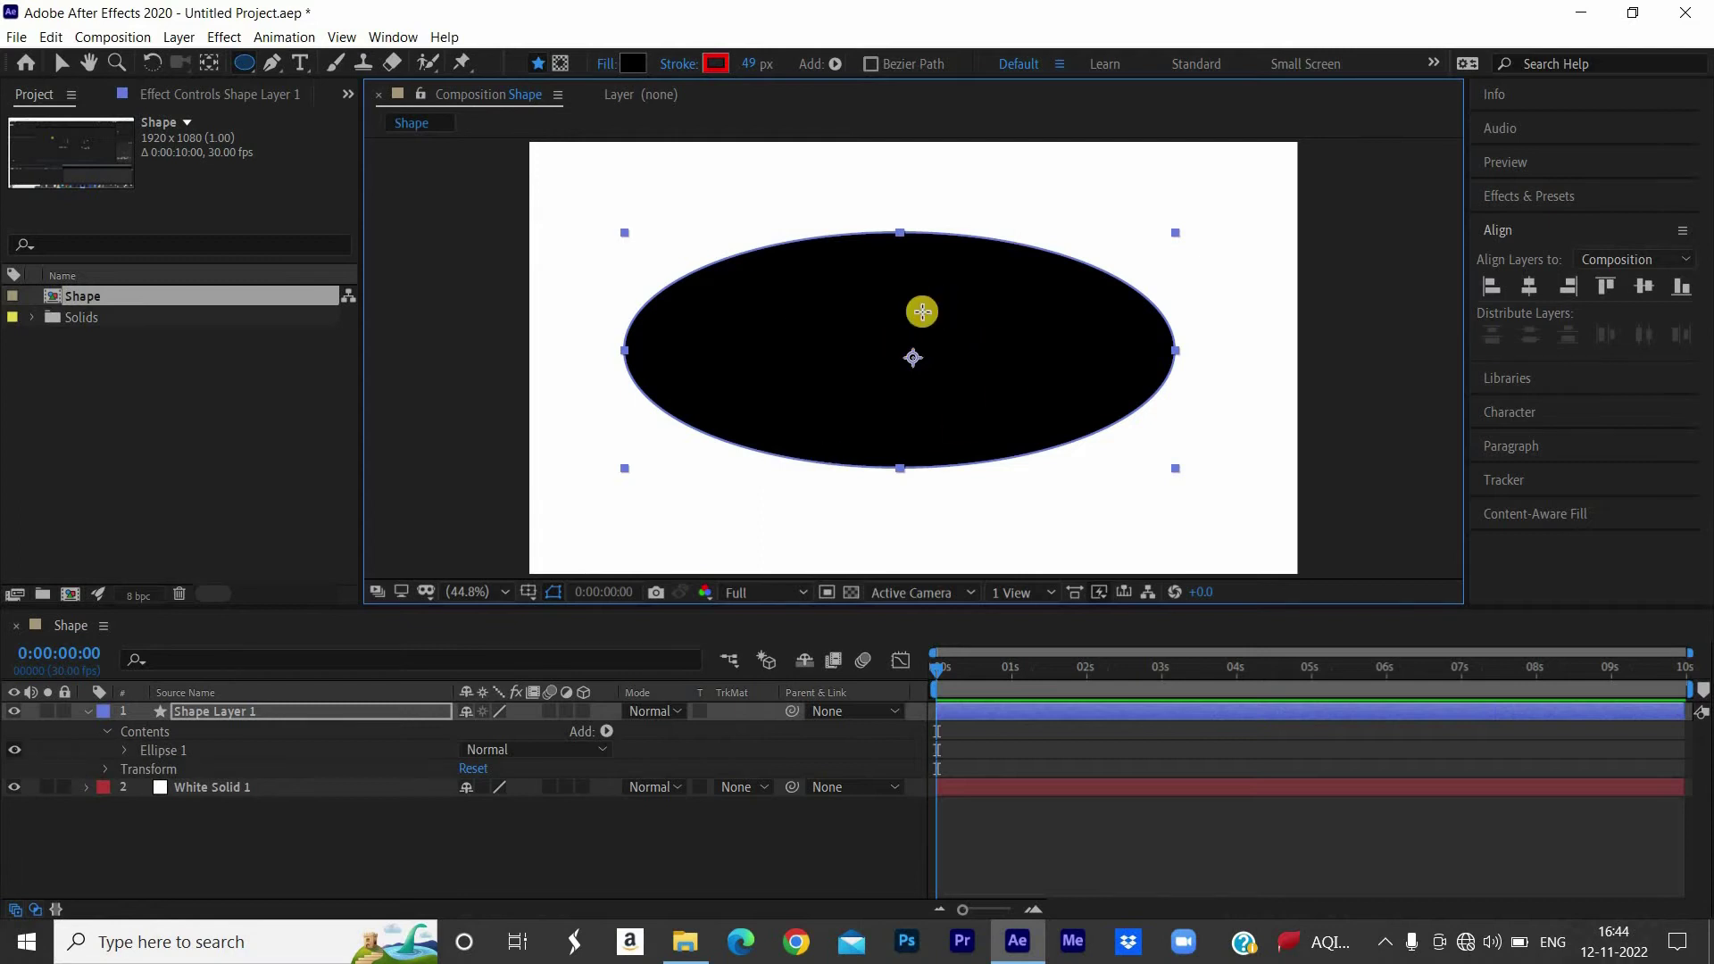
- Change the ellipse's fill colour to bright magenta E408E6
left_click(627, 65)
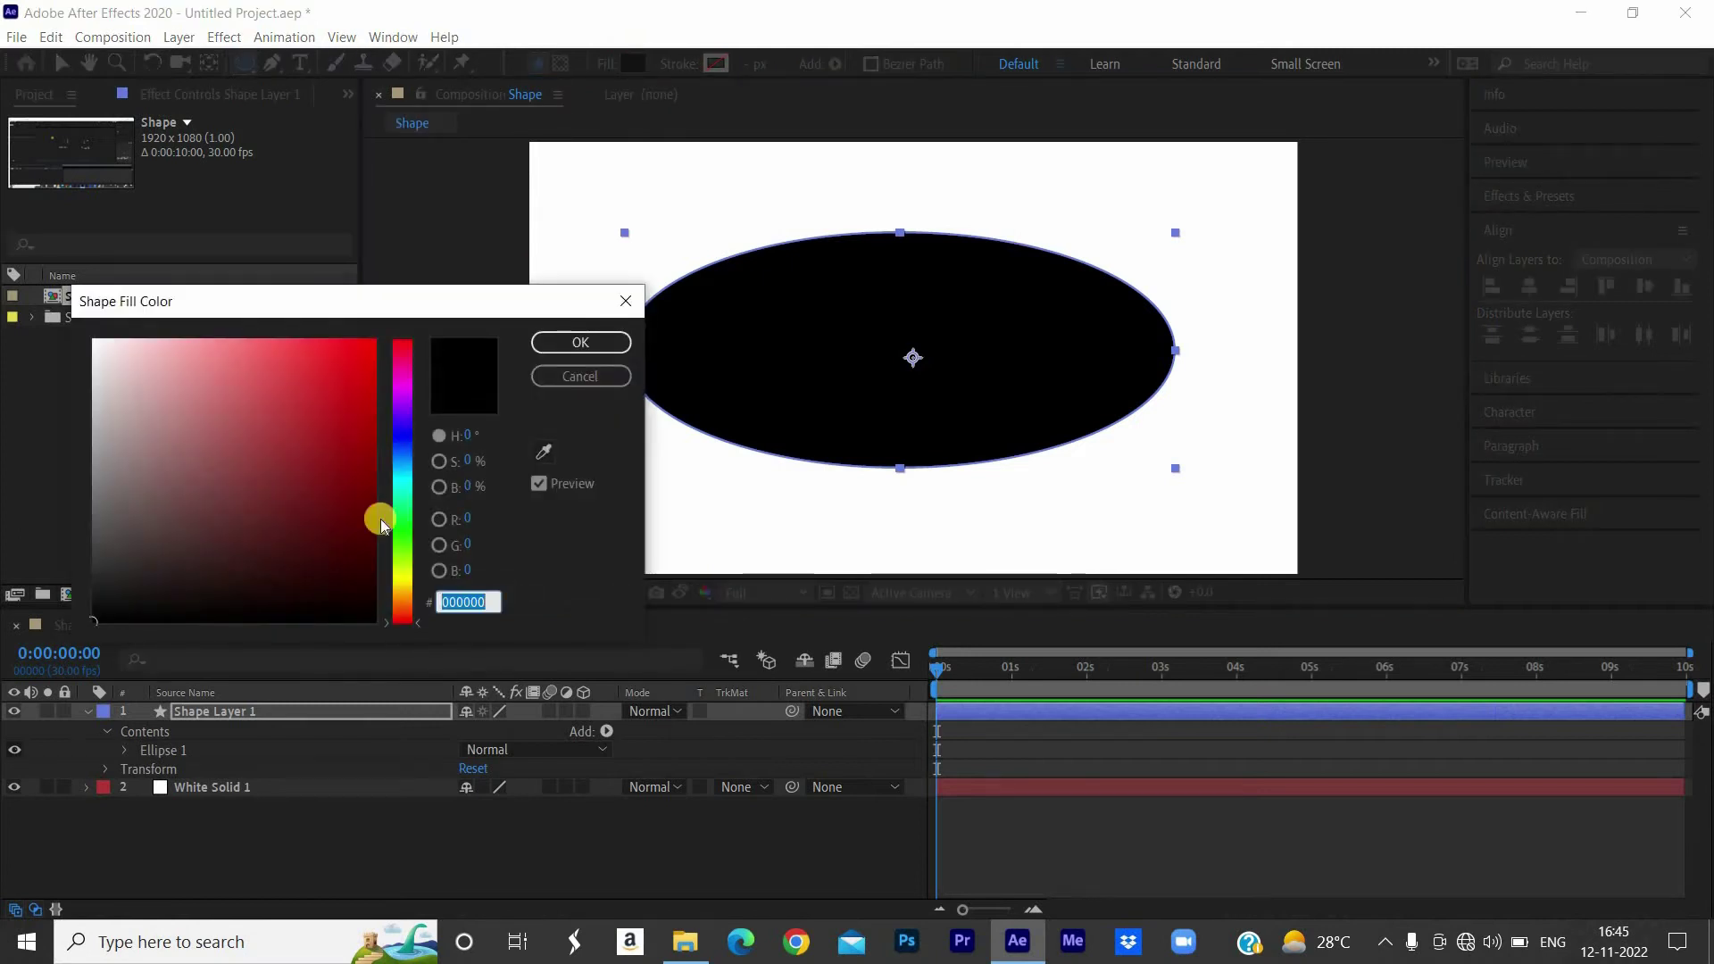
left_click(399, 507)
left_click(342, 563)
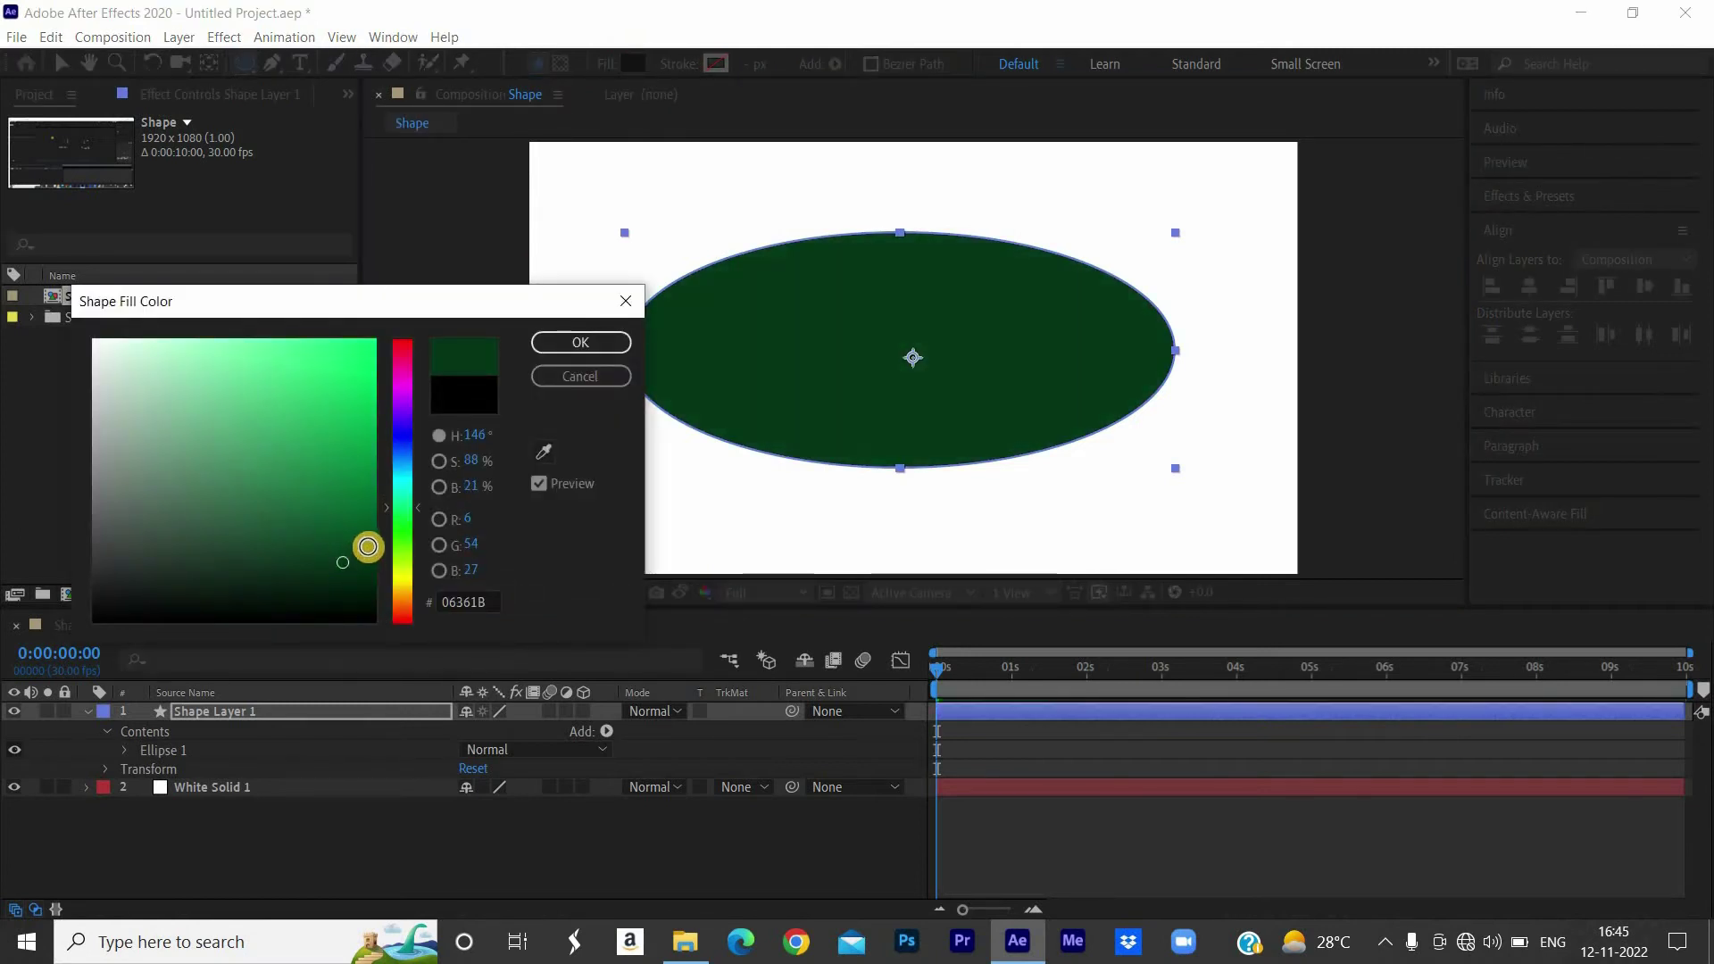
left_click(406, 390)
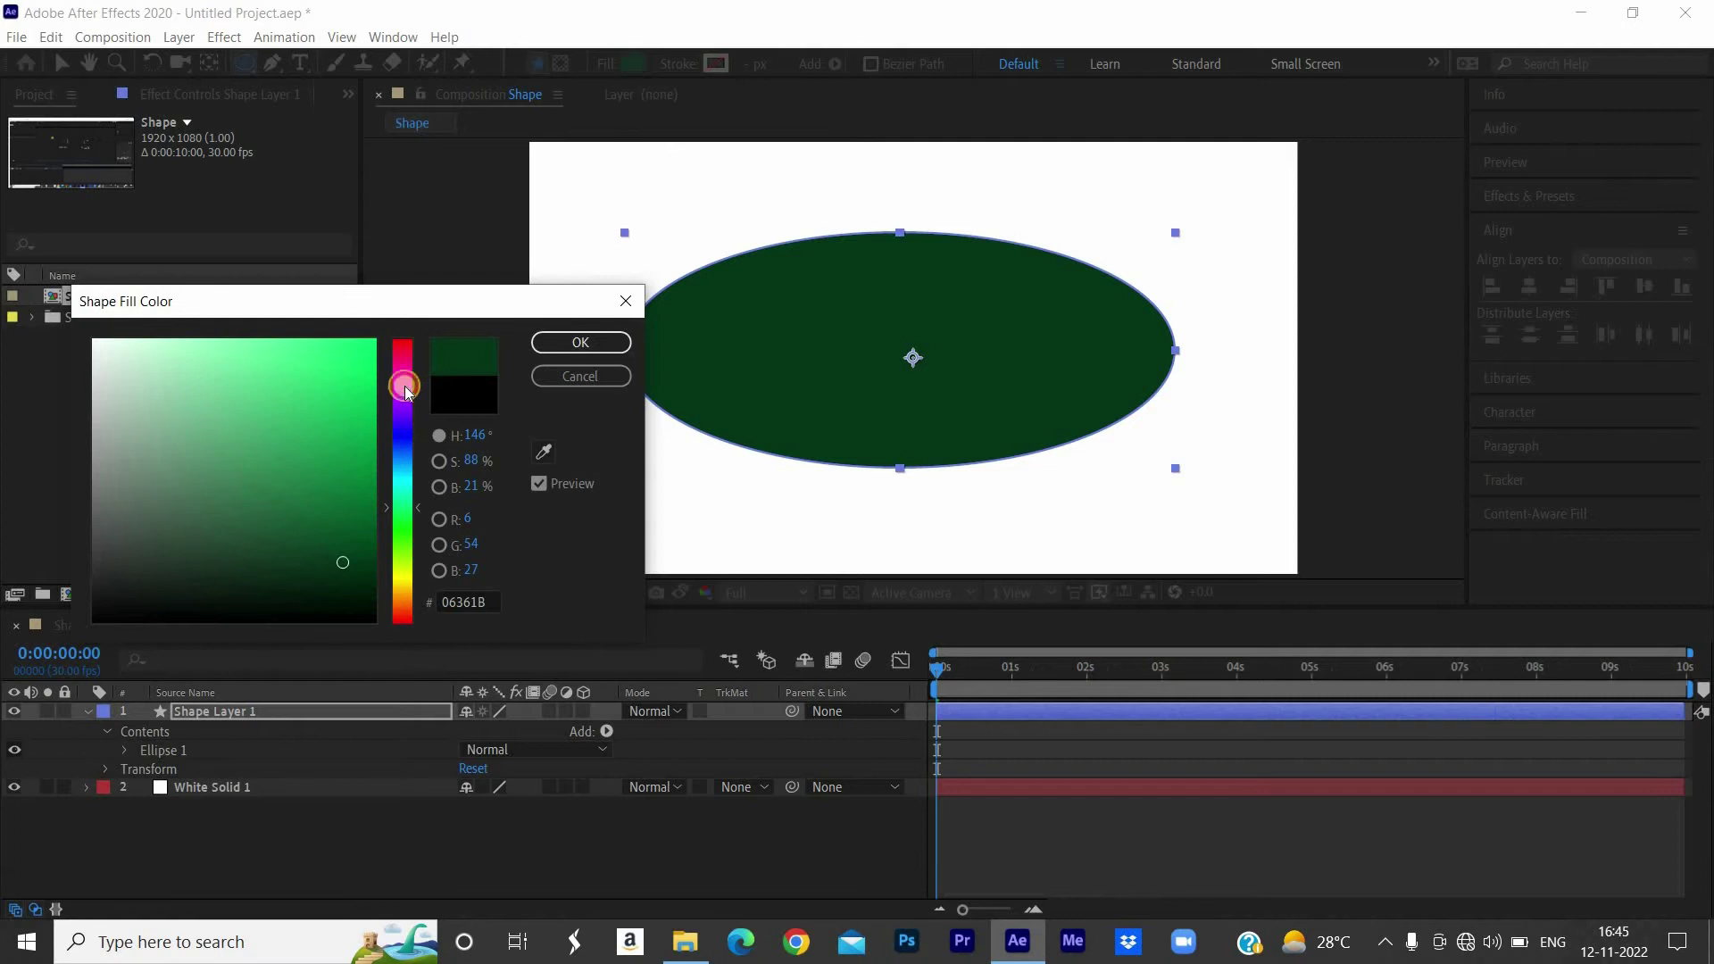
left_click(388, 395)
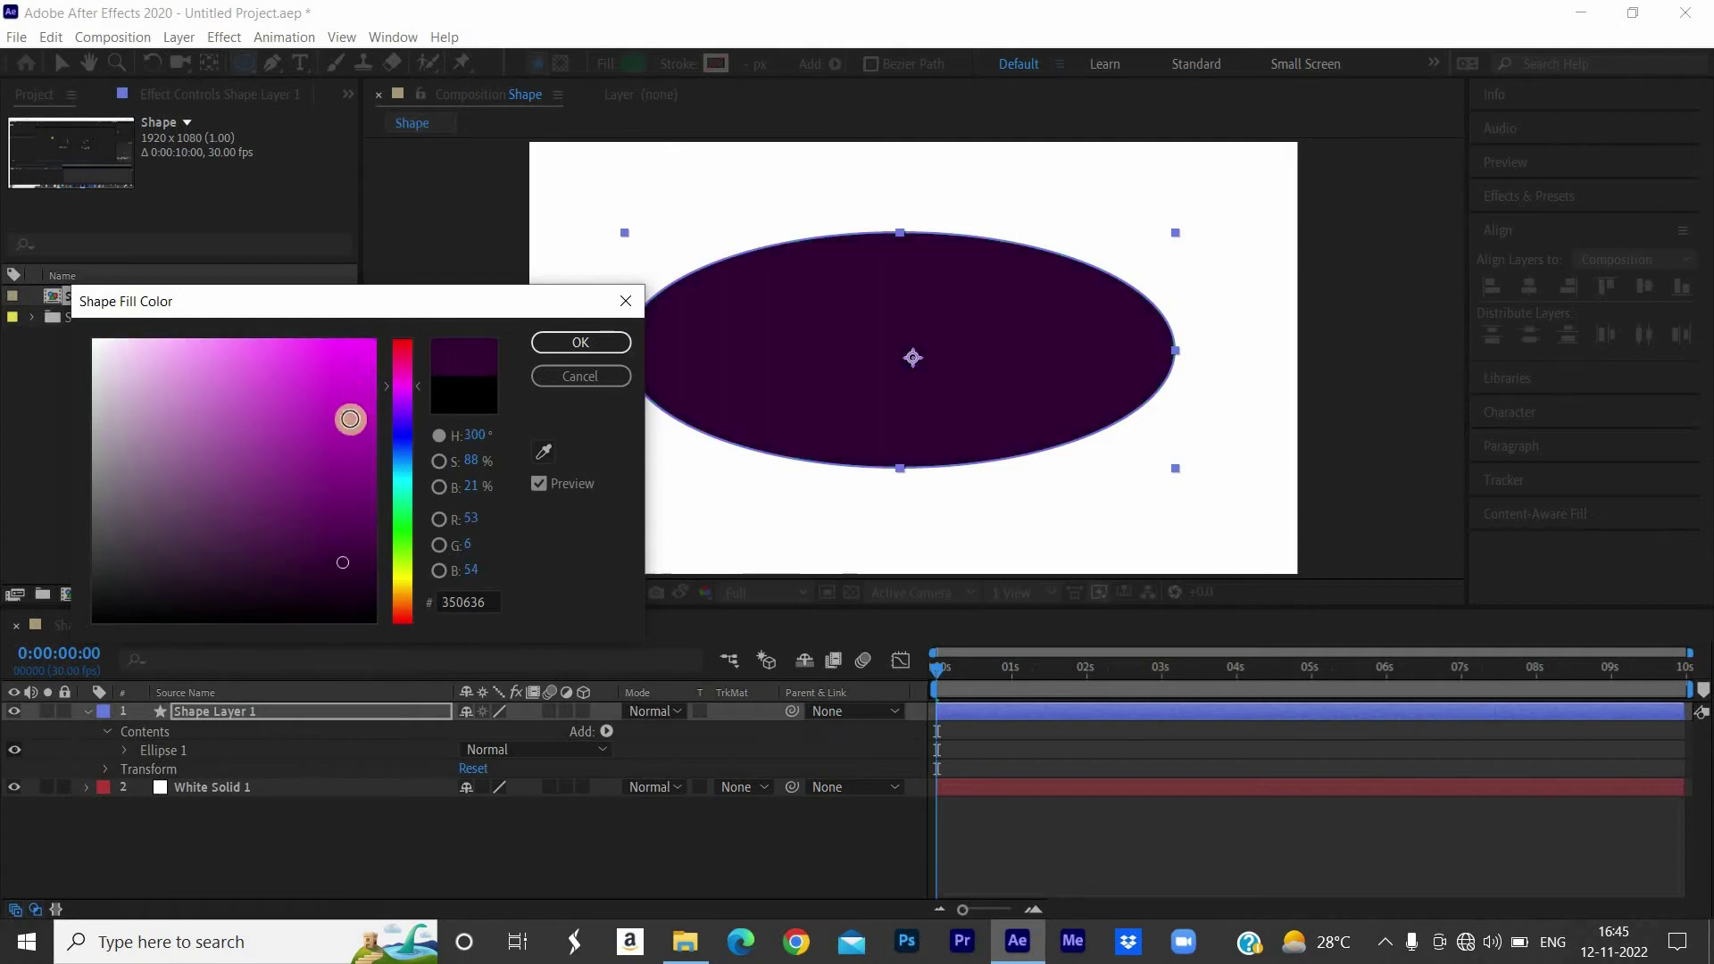
left_click(366, 366)
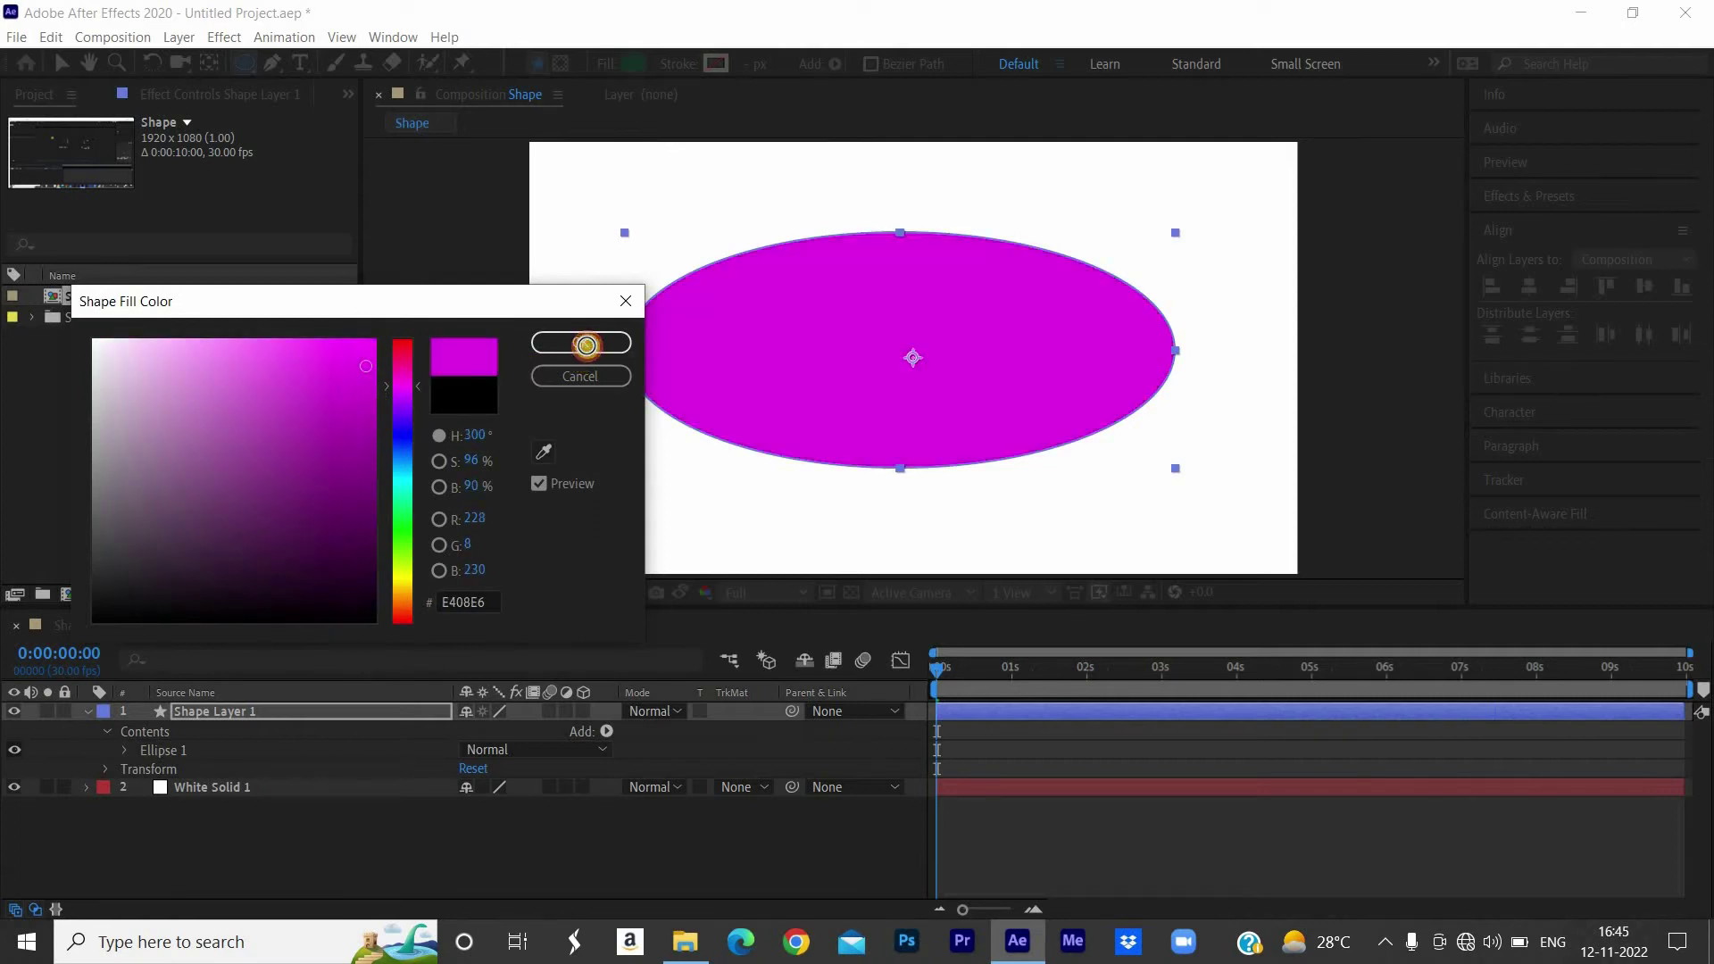
left_click(585, 343)
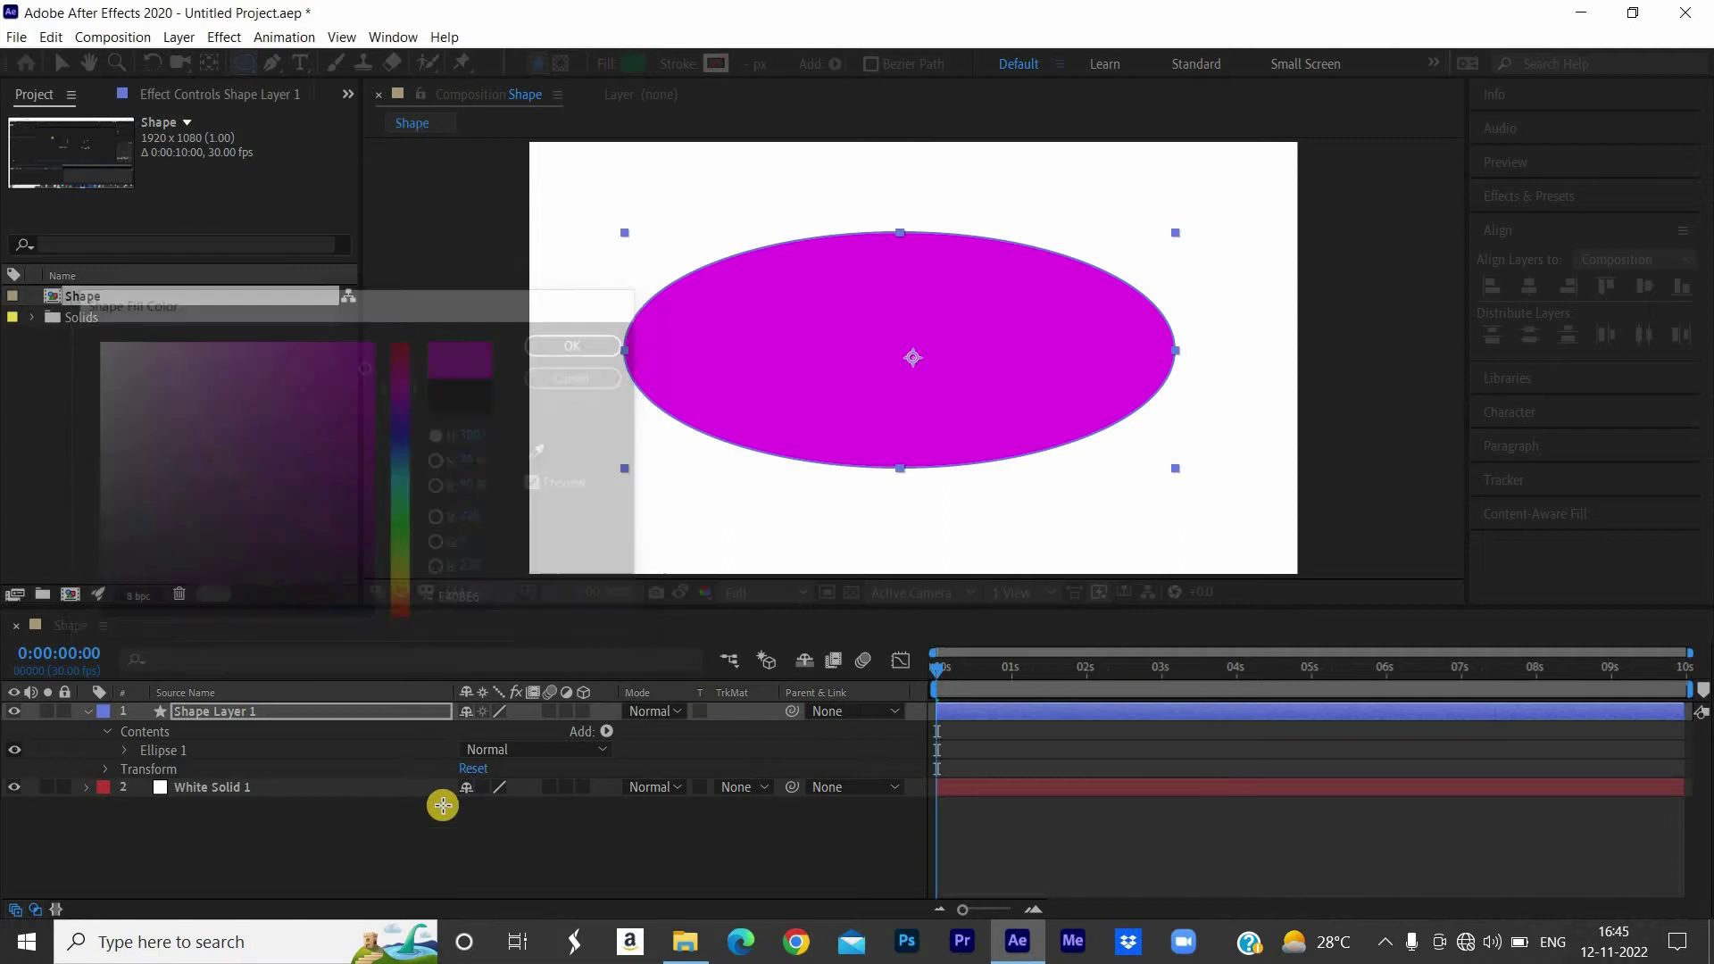
- Deselect the ellipse layer and draw a circle overlapping the ellipse's left end
left_click(382, 844)
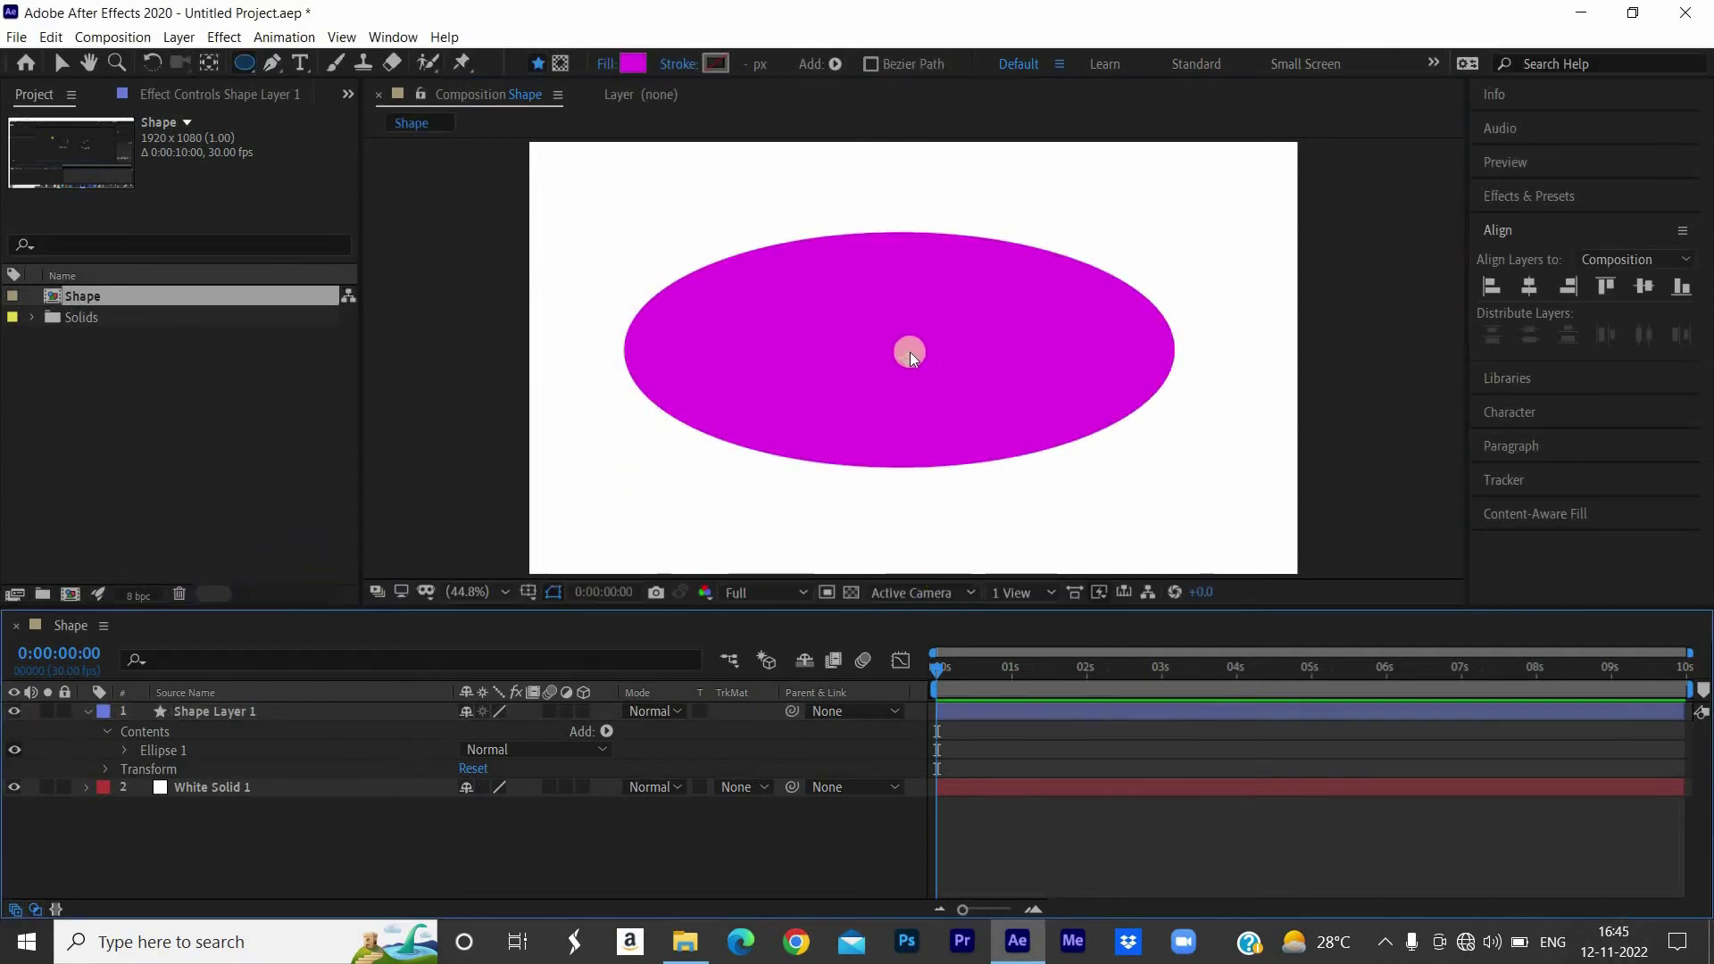
left_click(776, 346)
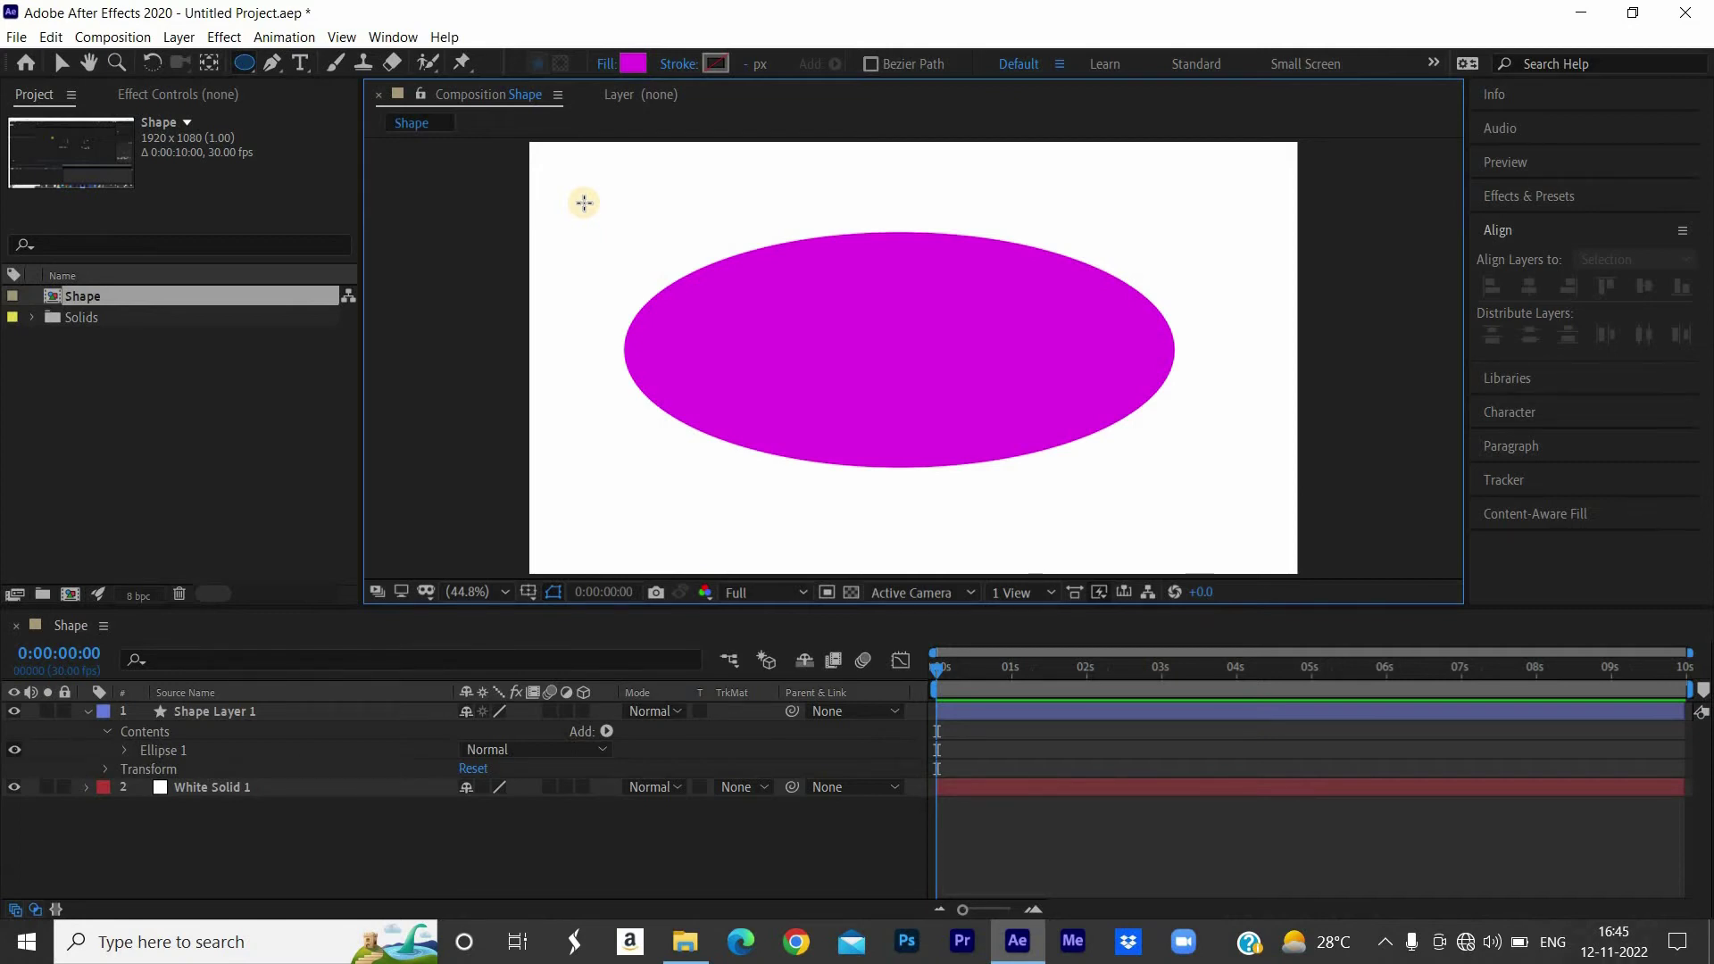
left_click_drag(586, 202, 828, 446)
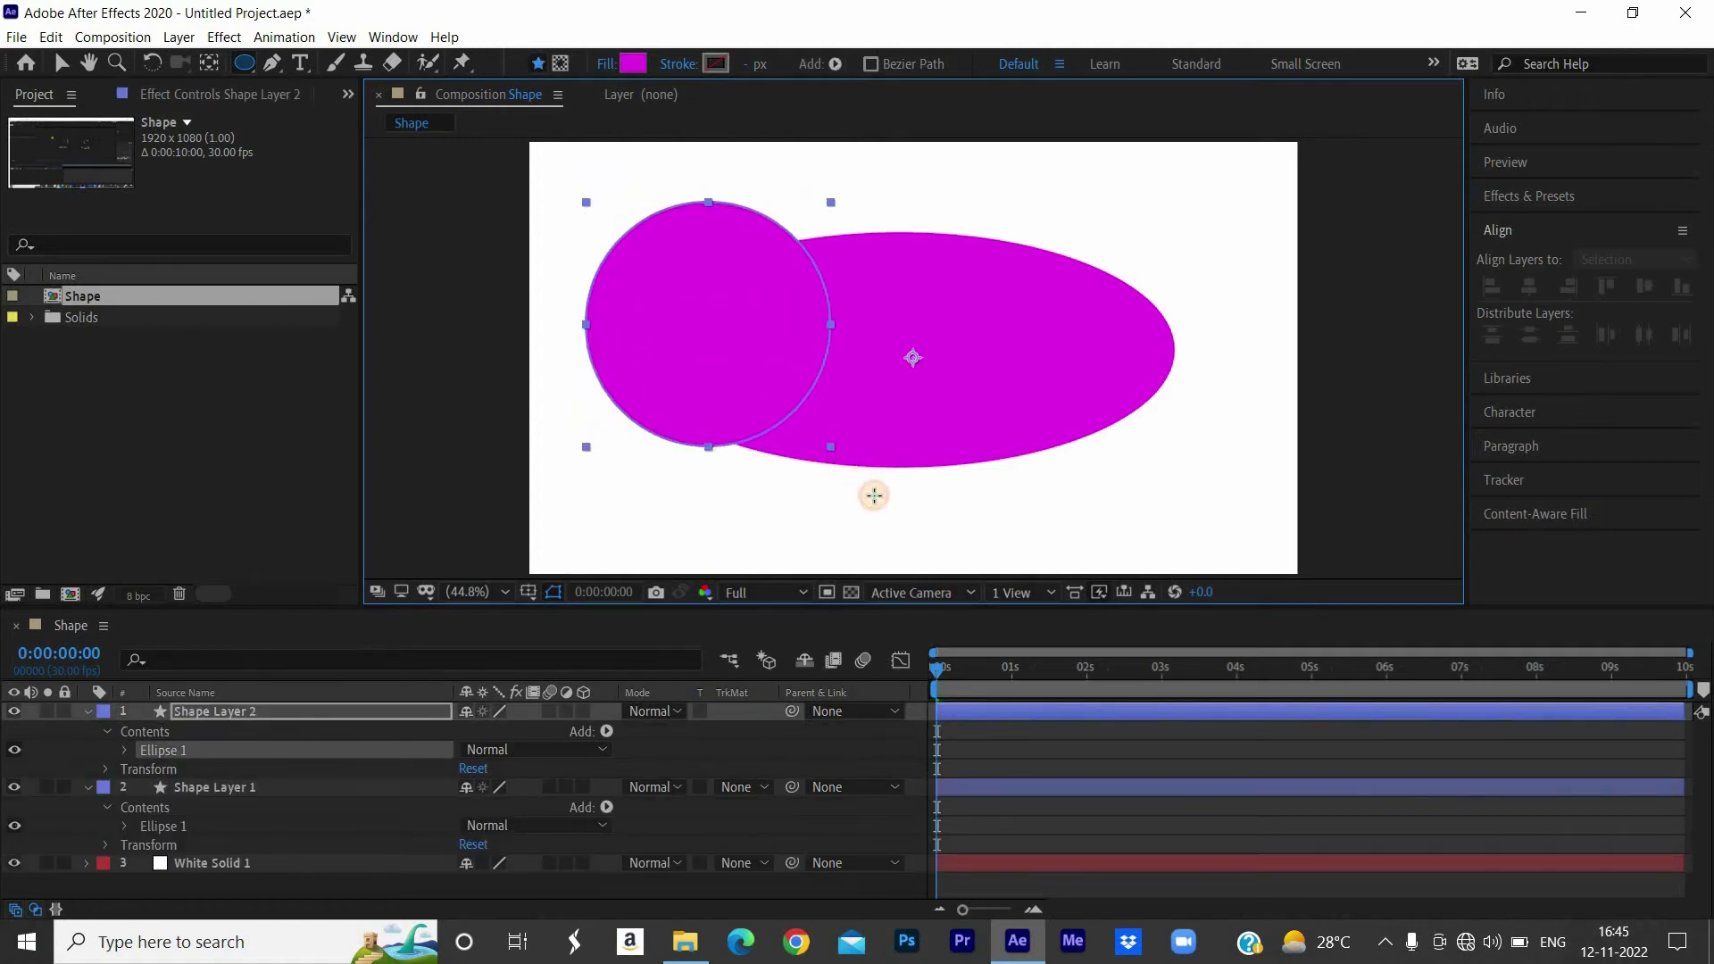
left_click_drag(828, 446, 875, 498)
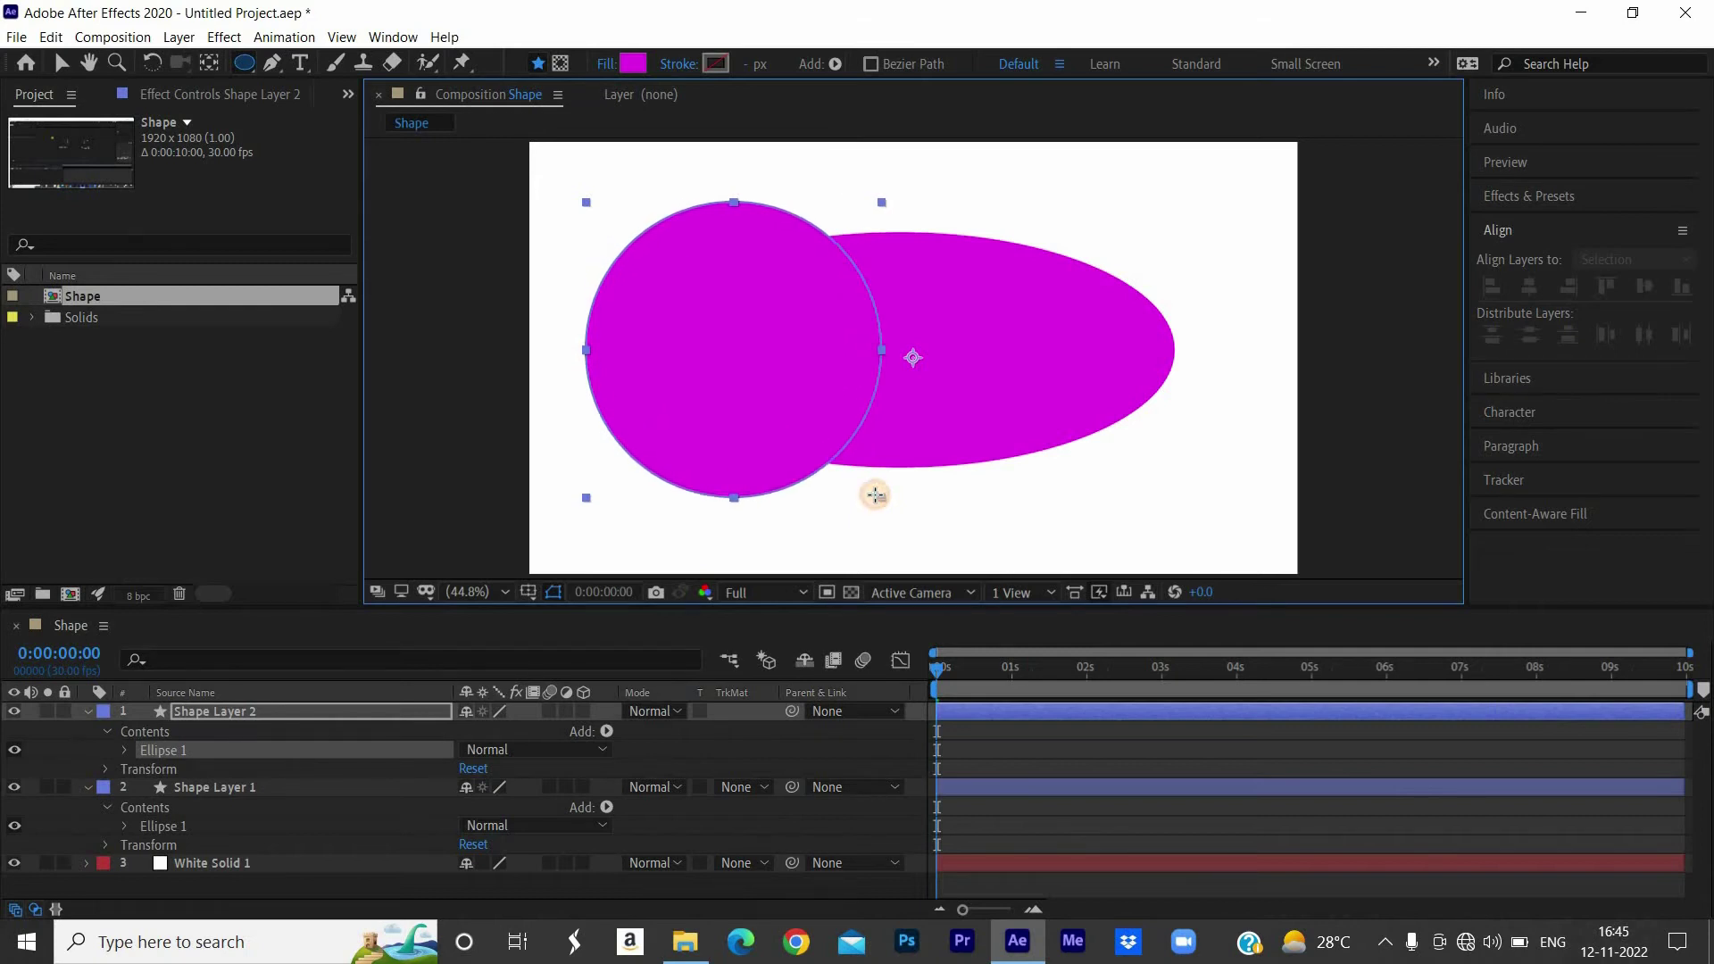
left_click_drag(875, 496, 830, 448)
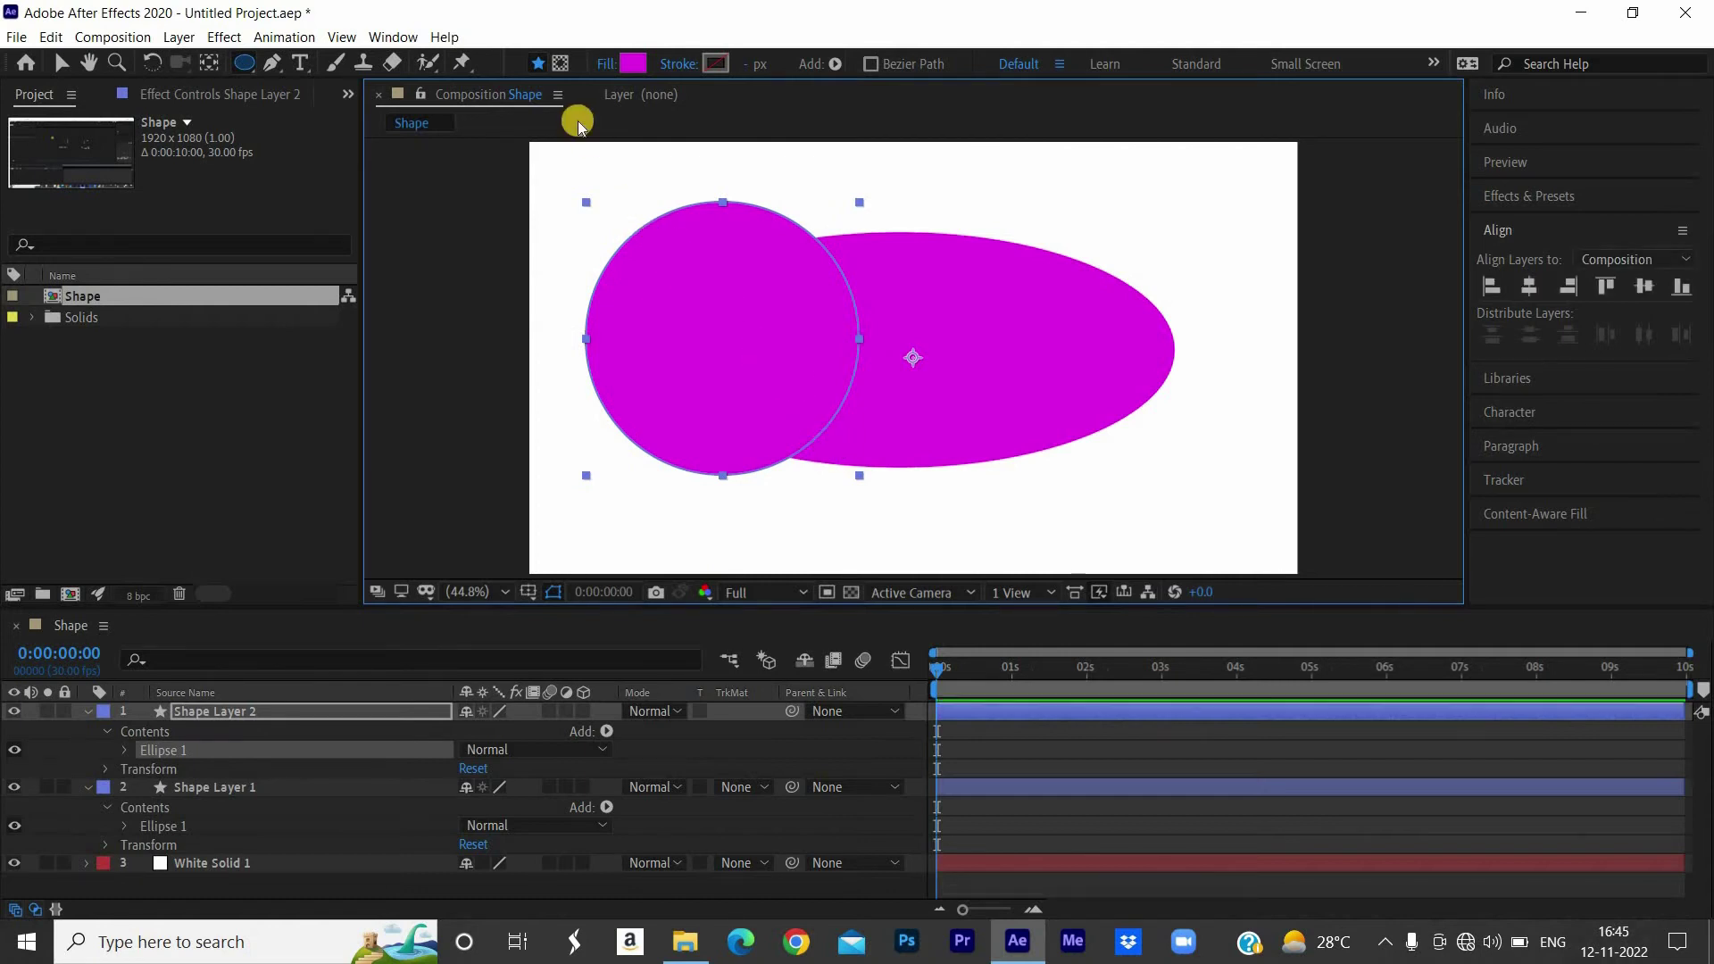
- Set the circle's fill colour to black, 000000
left_click(646, 57)
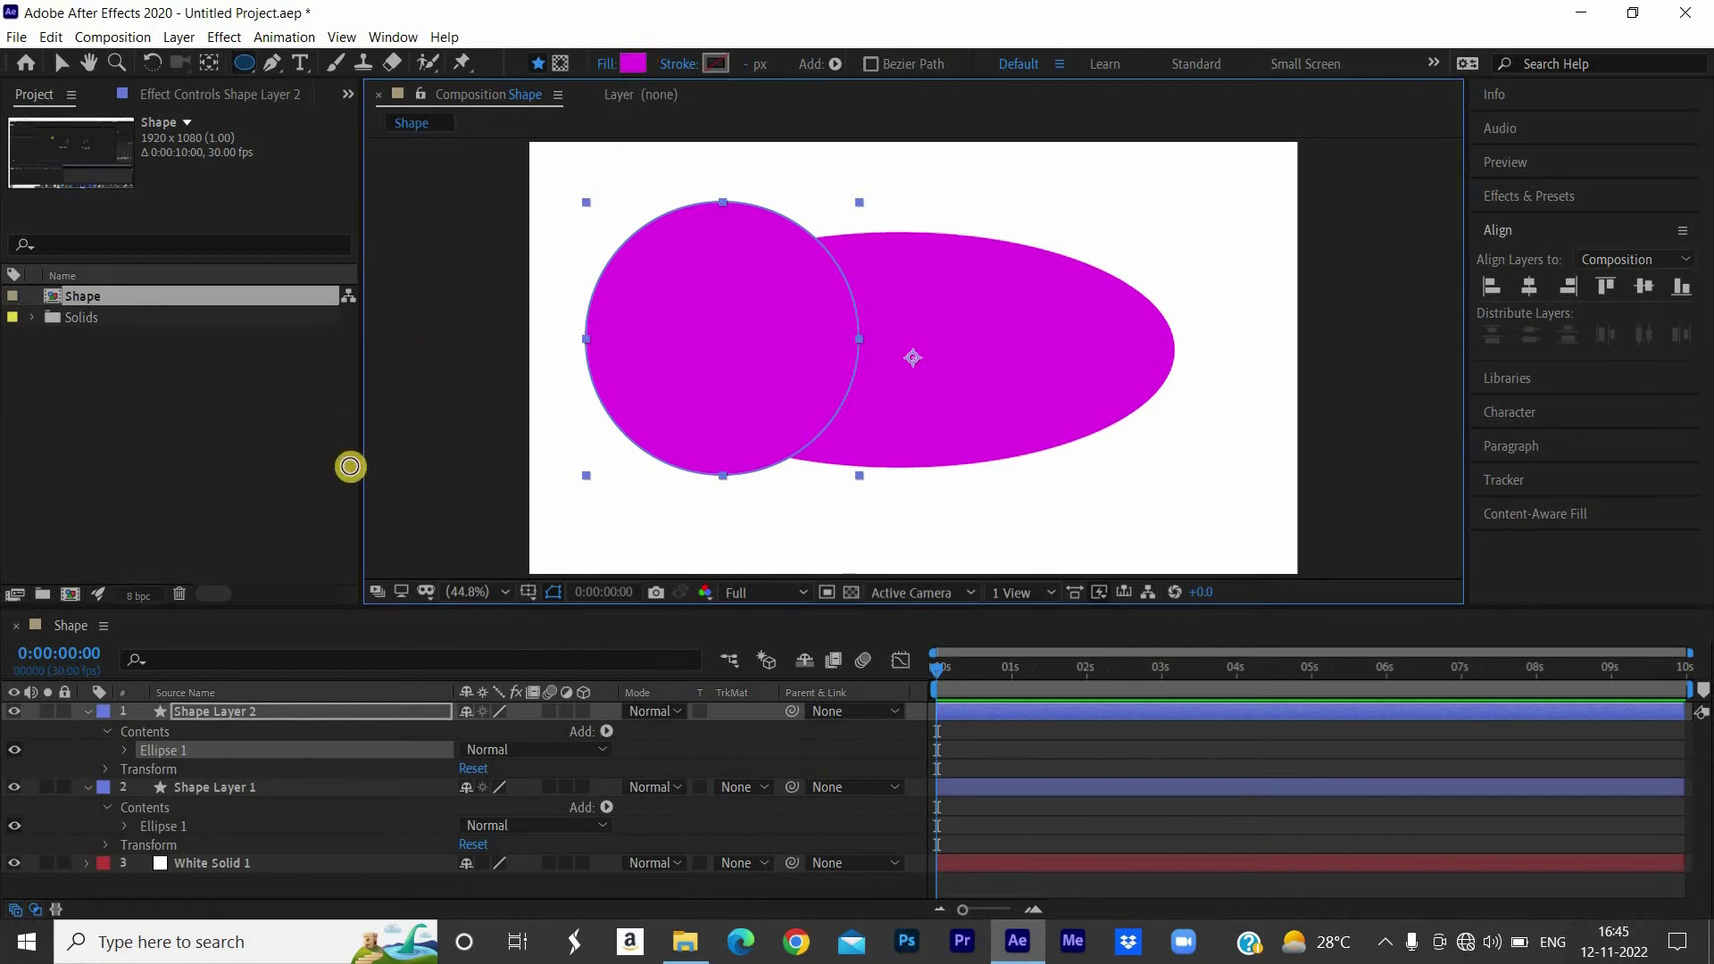
type("000000")
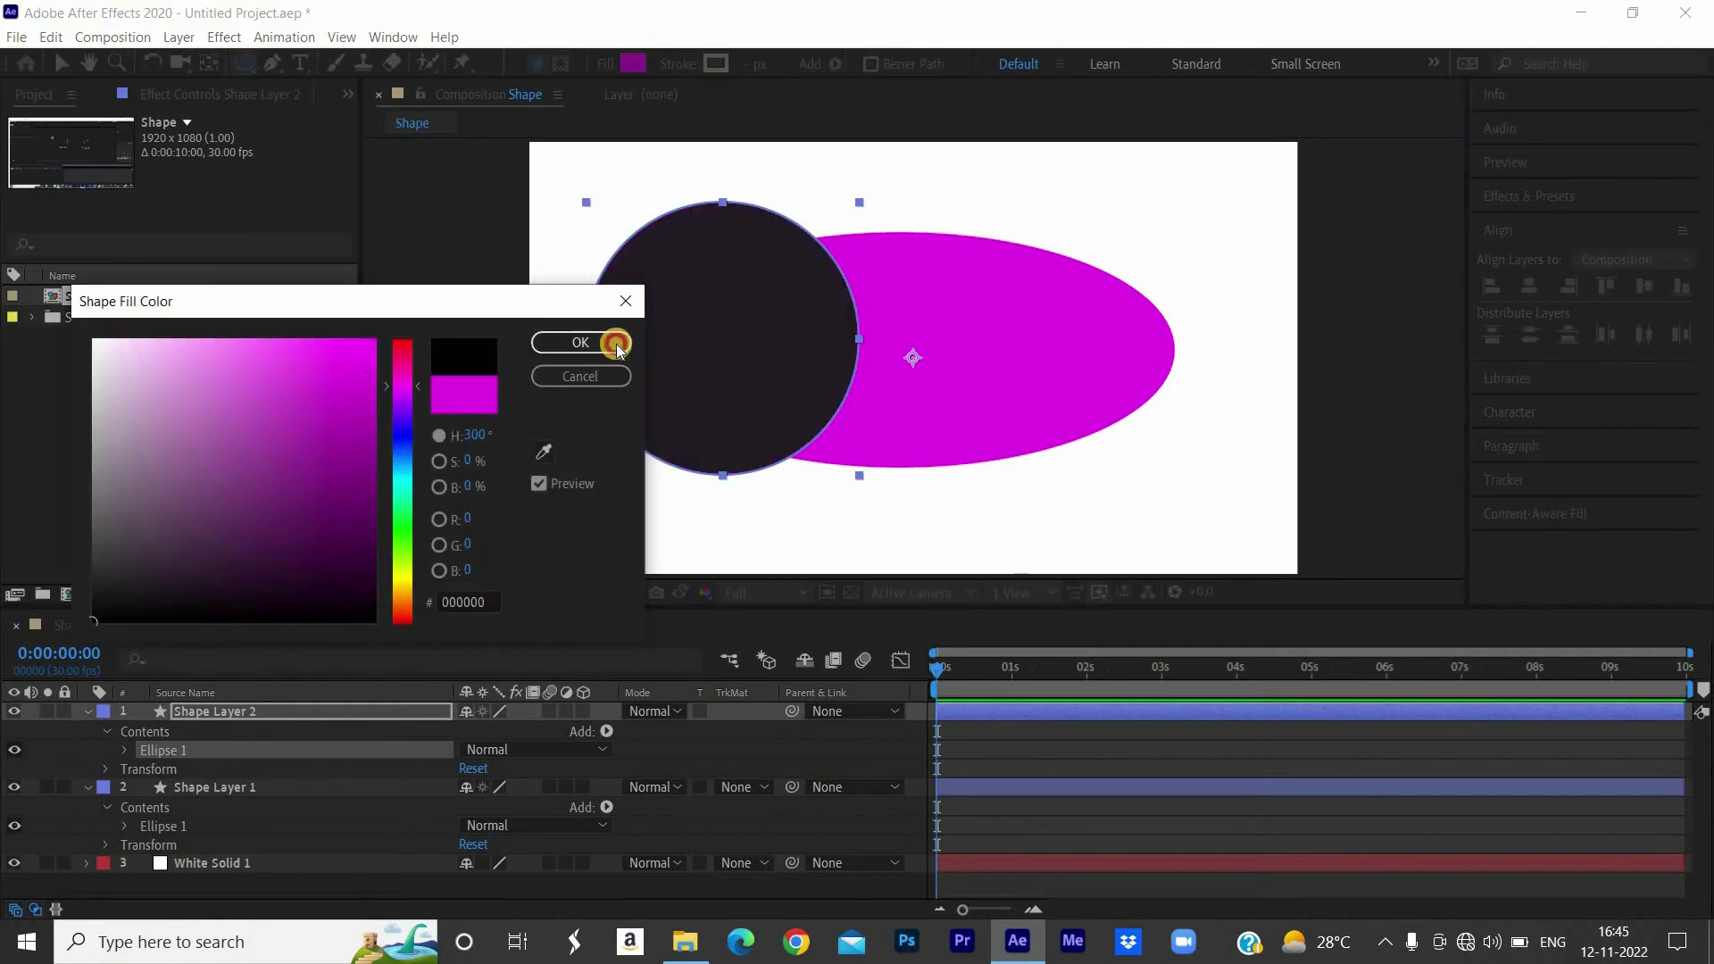
left_click(617, 343)
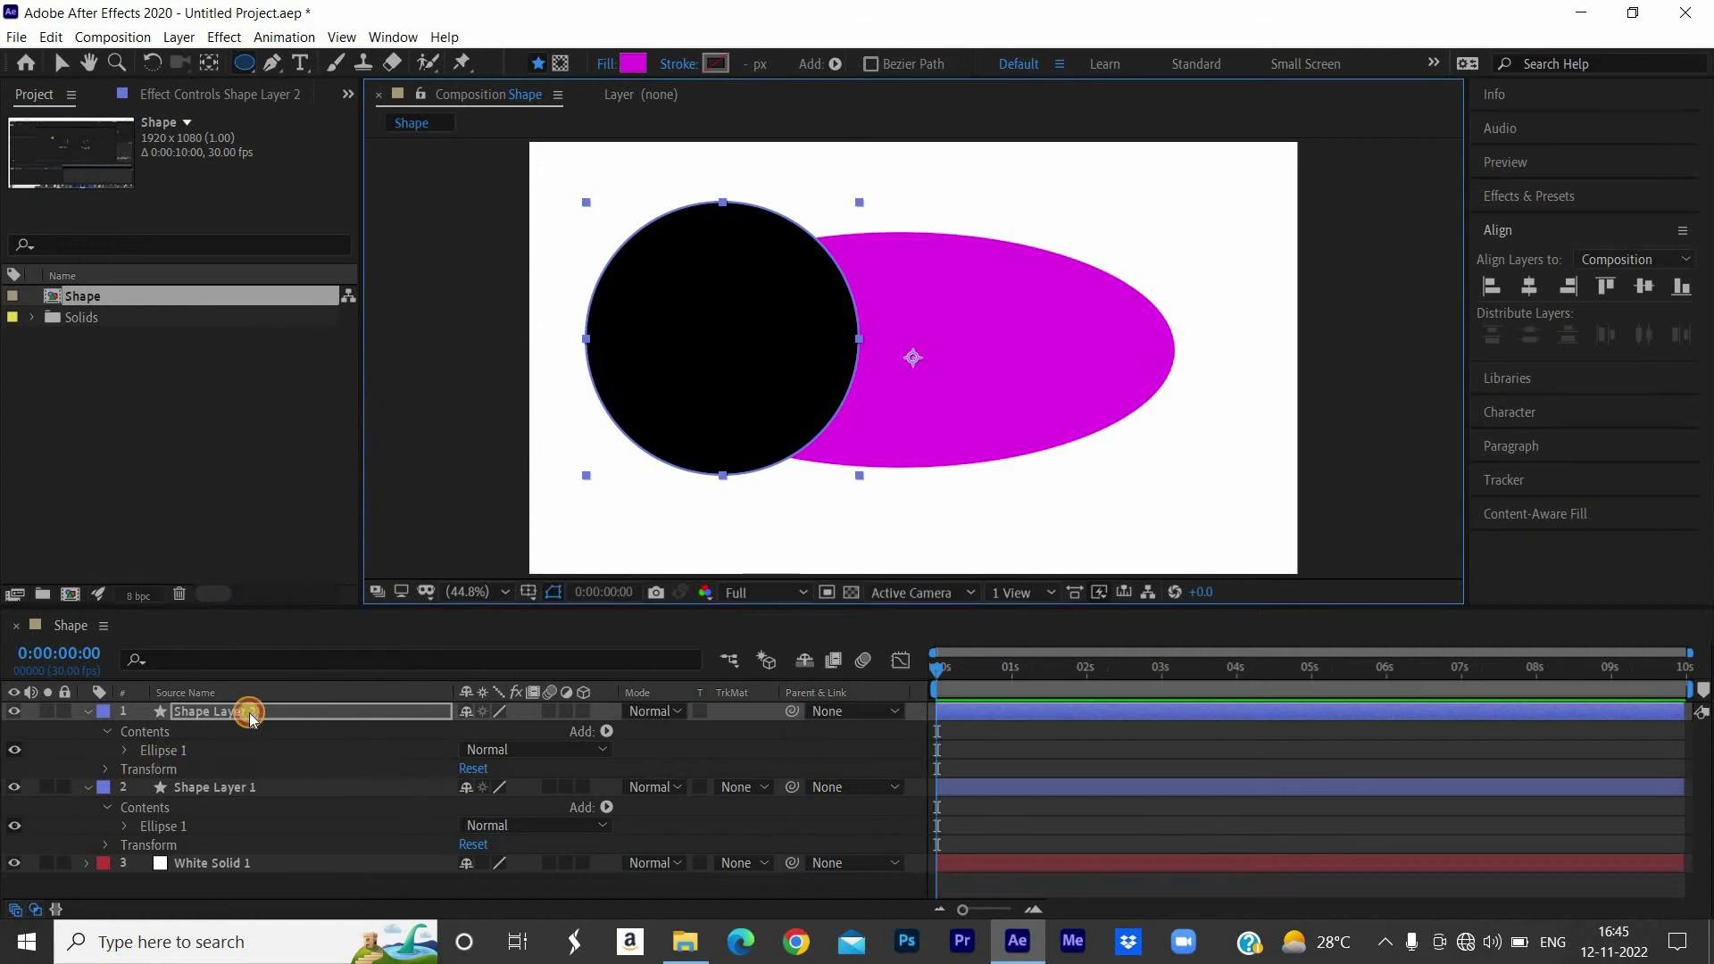
- Reselect the black circle and set its Stroke to Solid Color
left_click(576, 541)
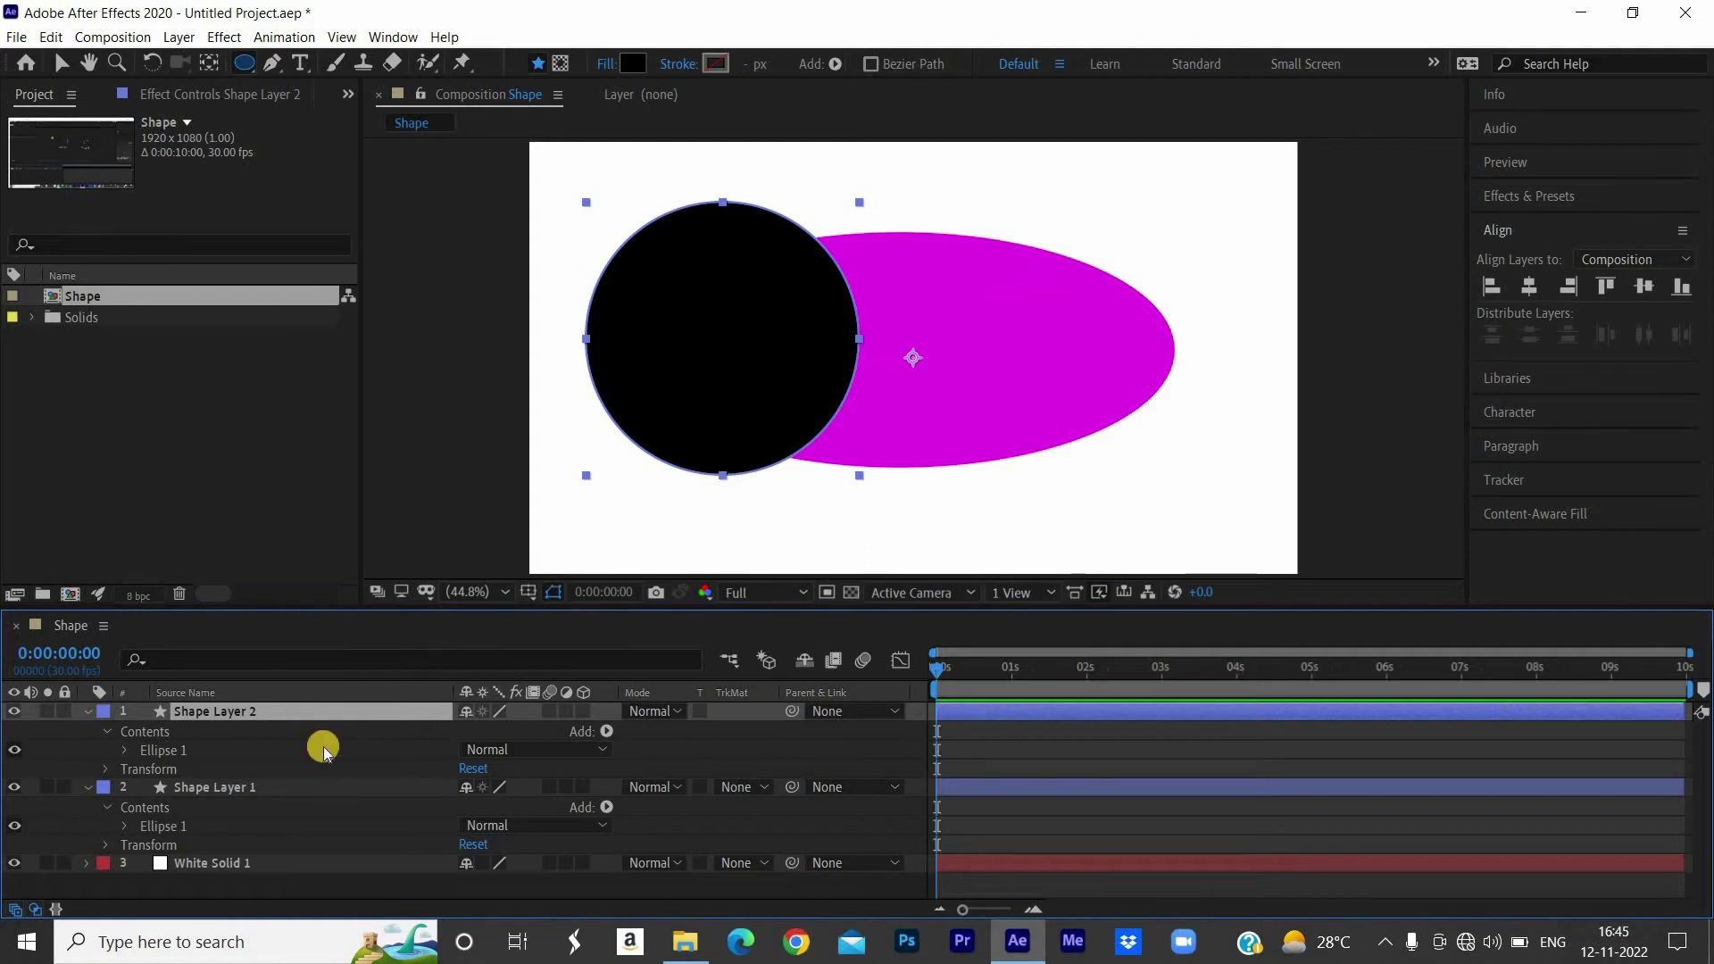
left_click(229, 788)
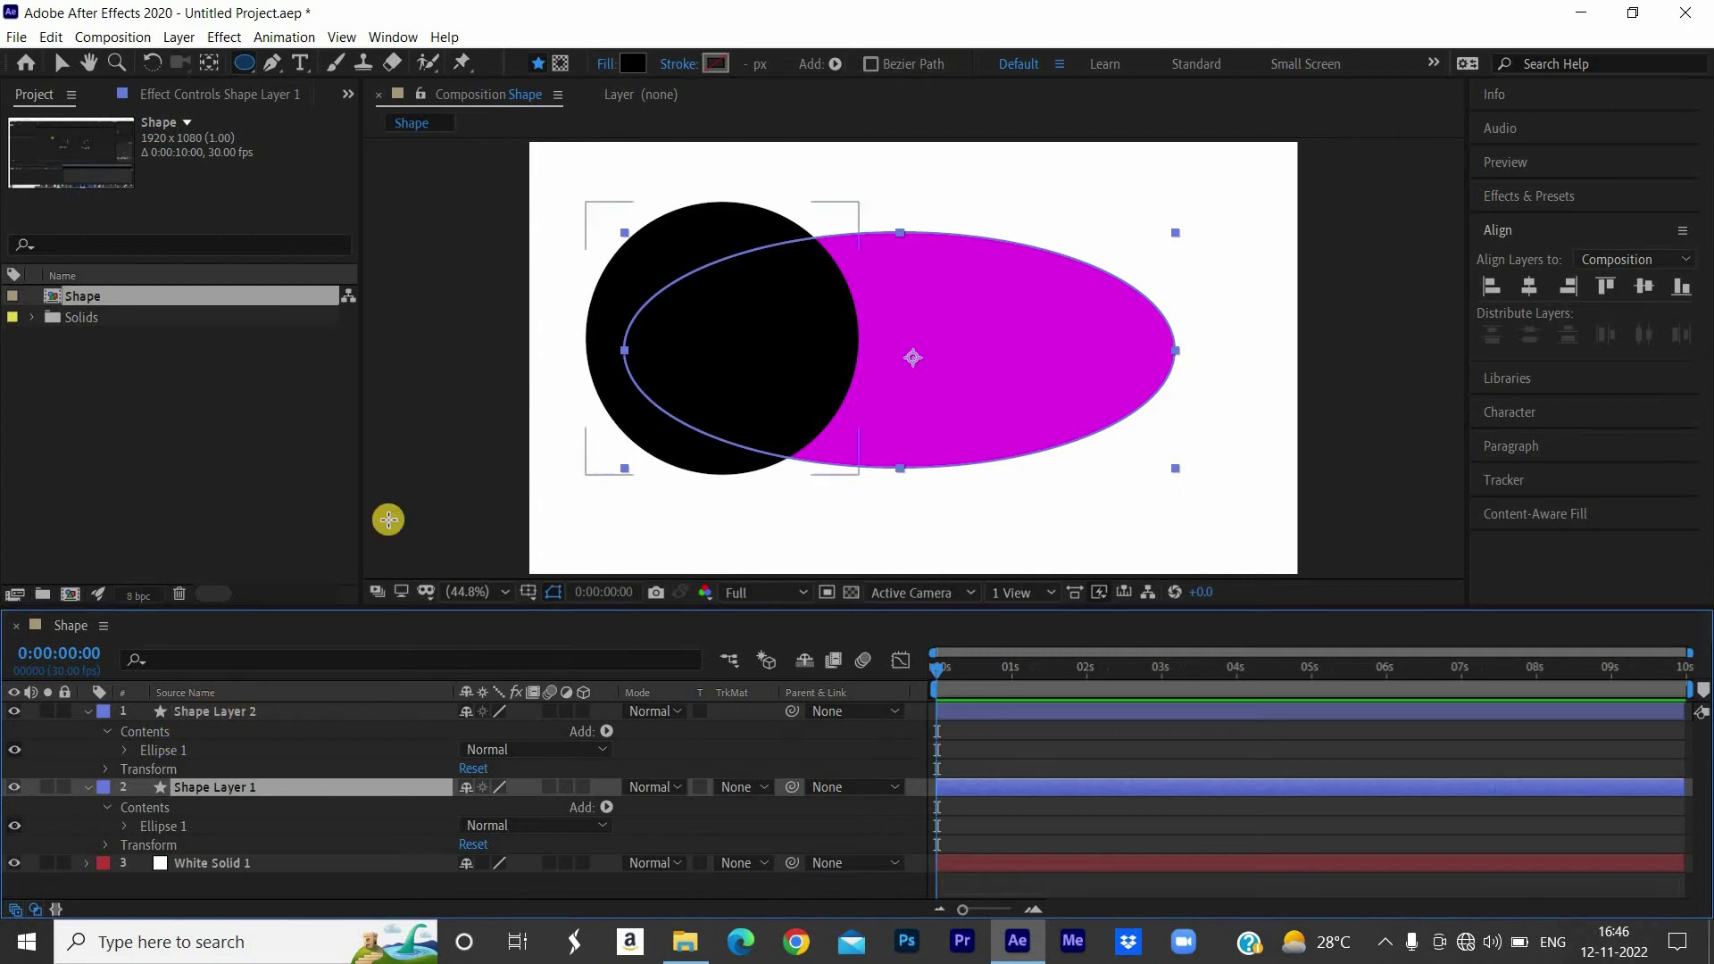
left_click(235, 718)
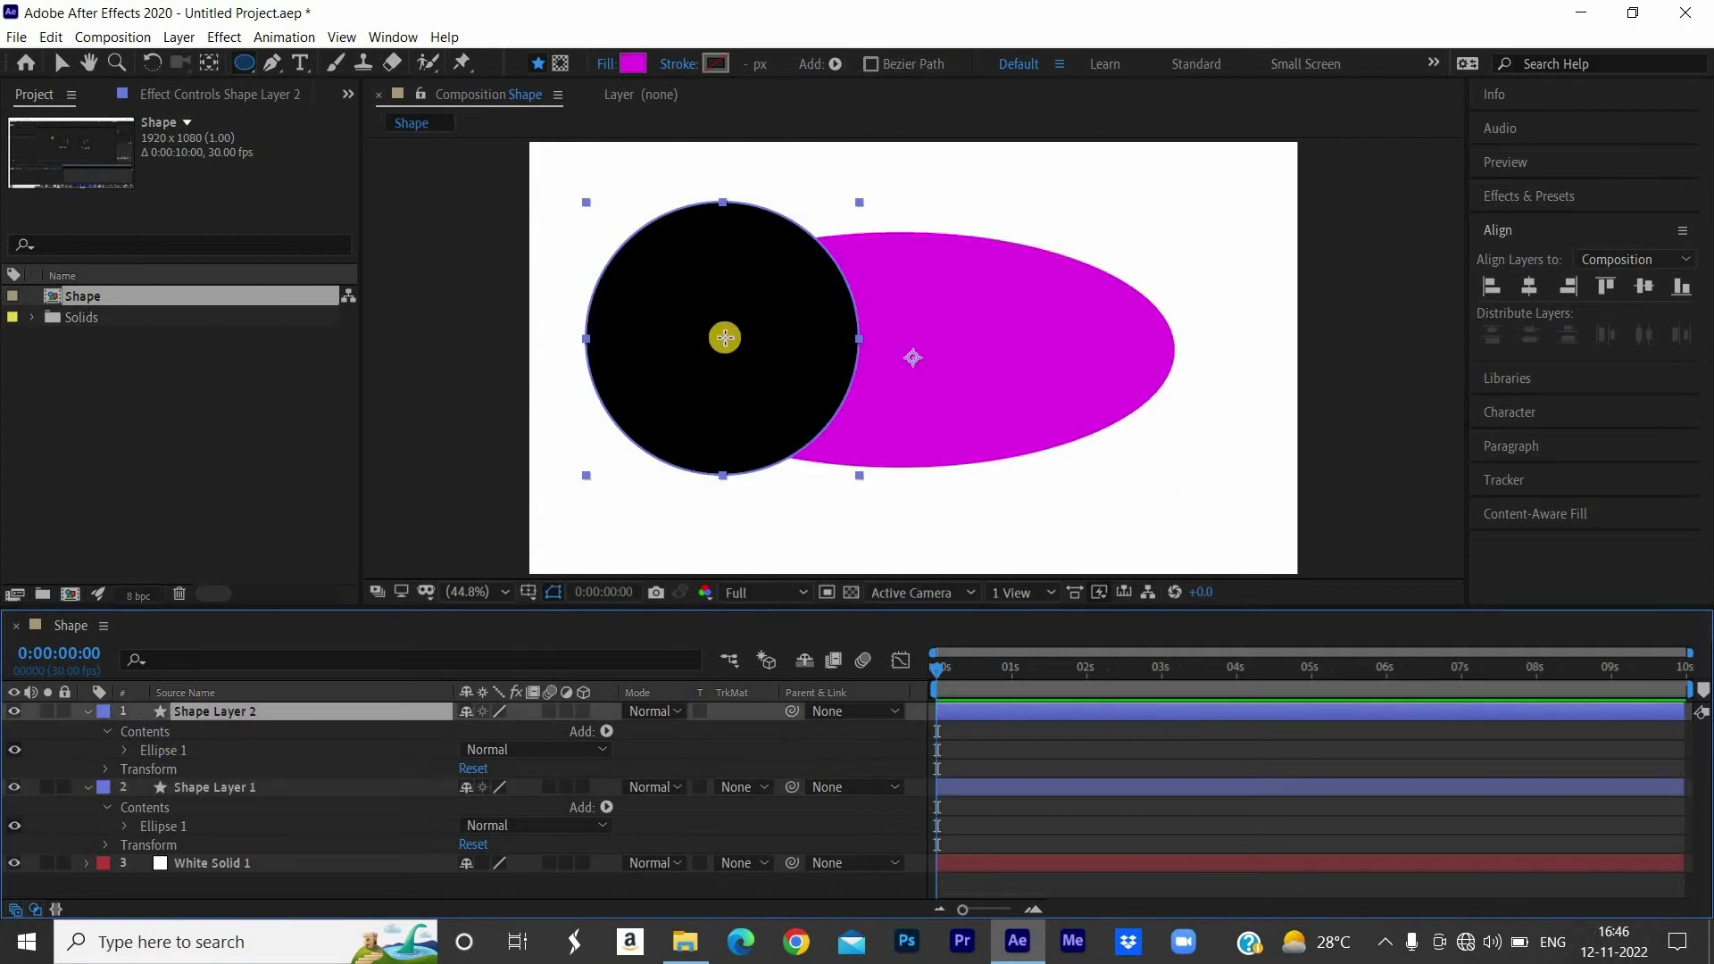
left_click(725, 337)
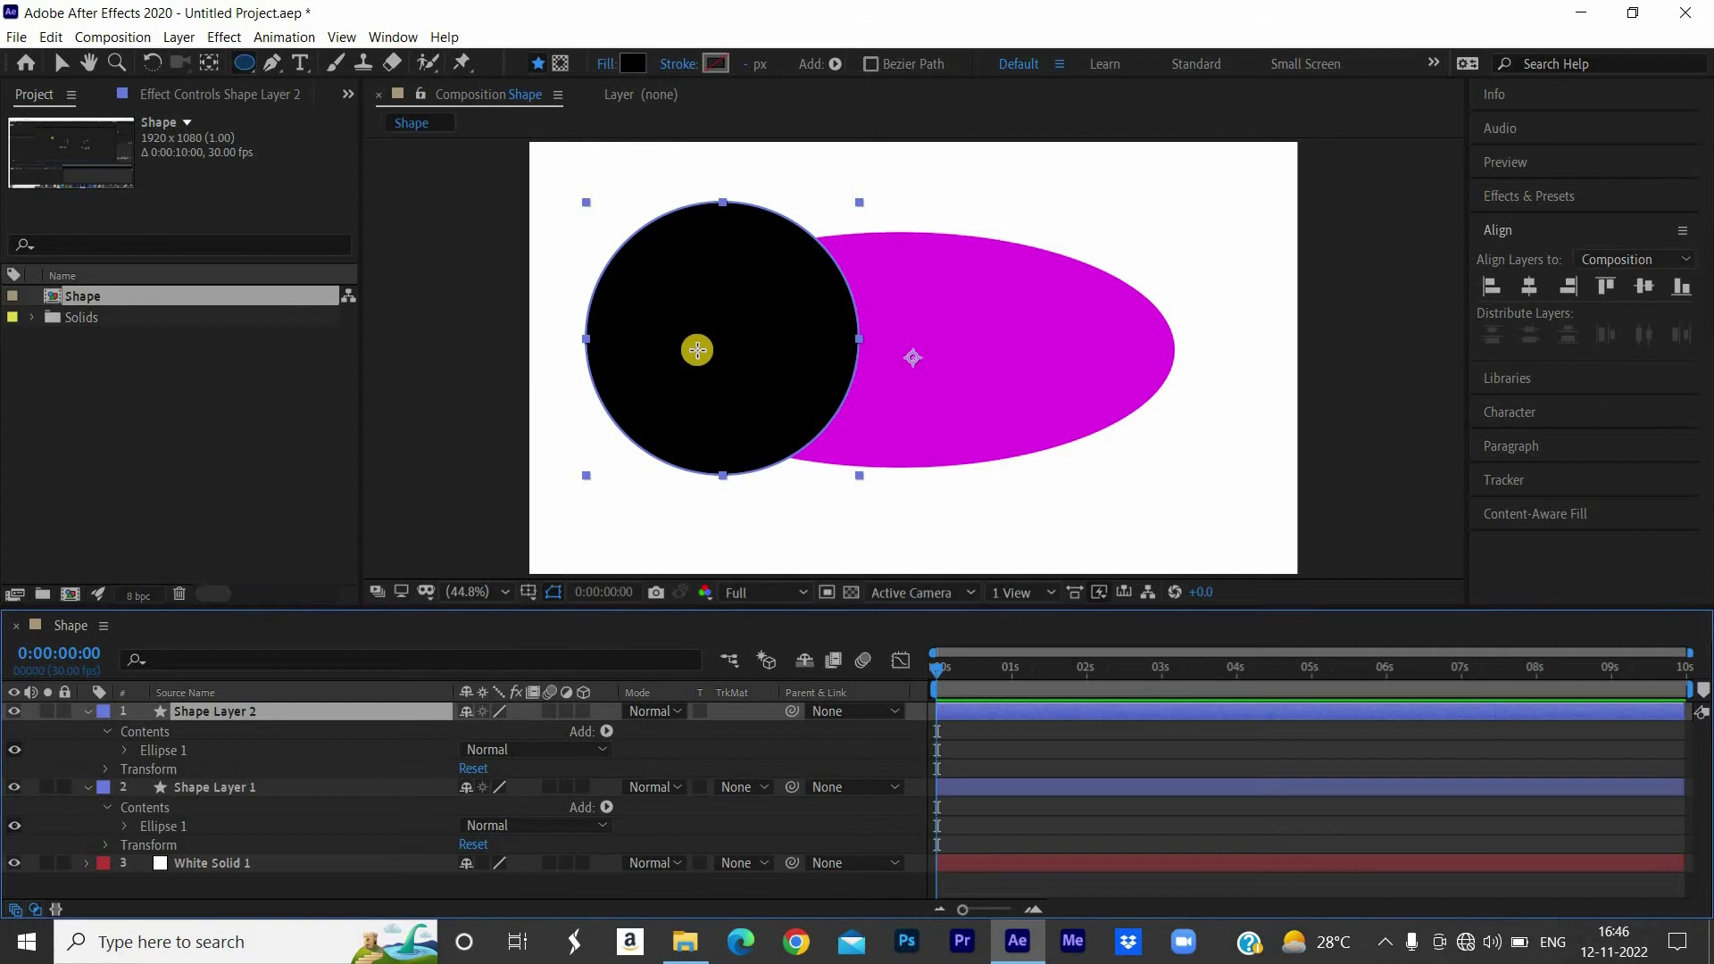
left_click(675, 64)
left_click(977, 292)
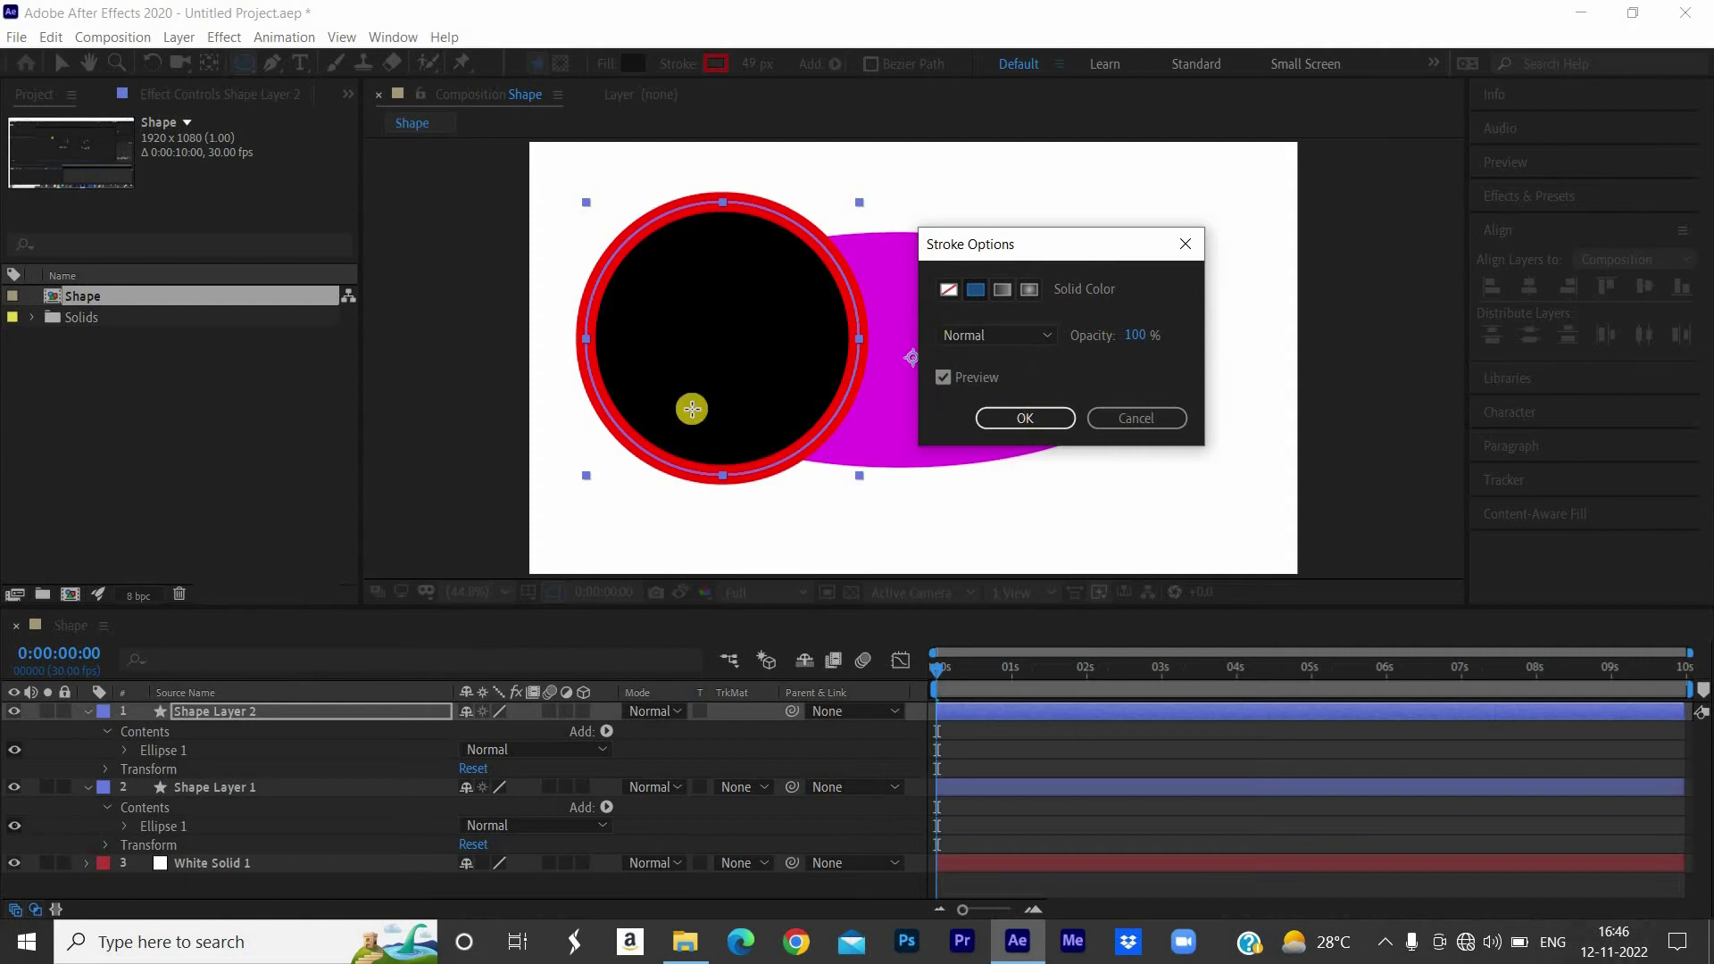
- Recolour the circle's outline magenta by eyedropper-sampling the ellipse
left_click(1004, 404)
left_click(1018, 421)
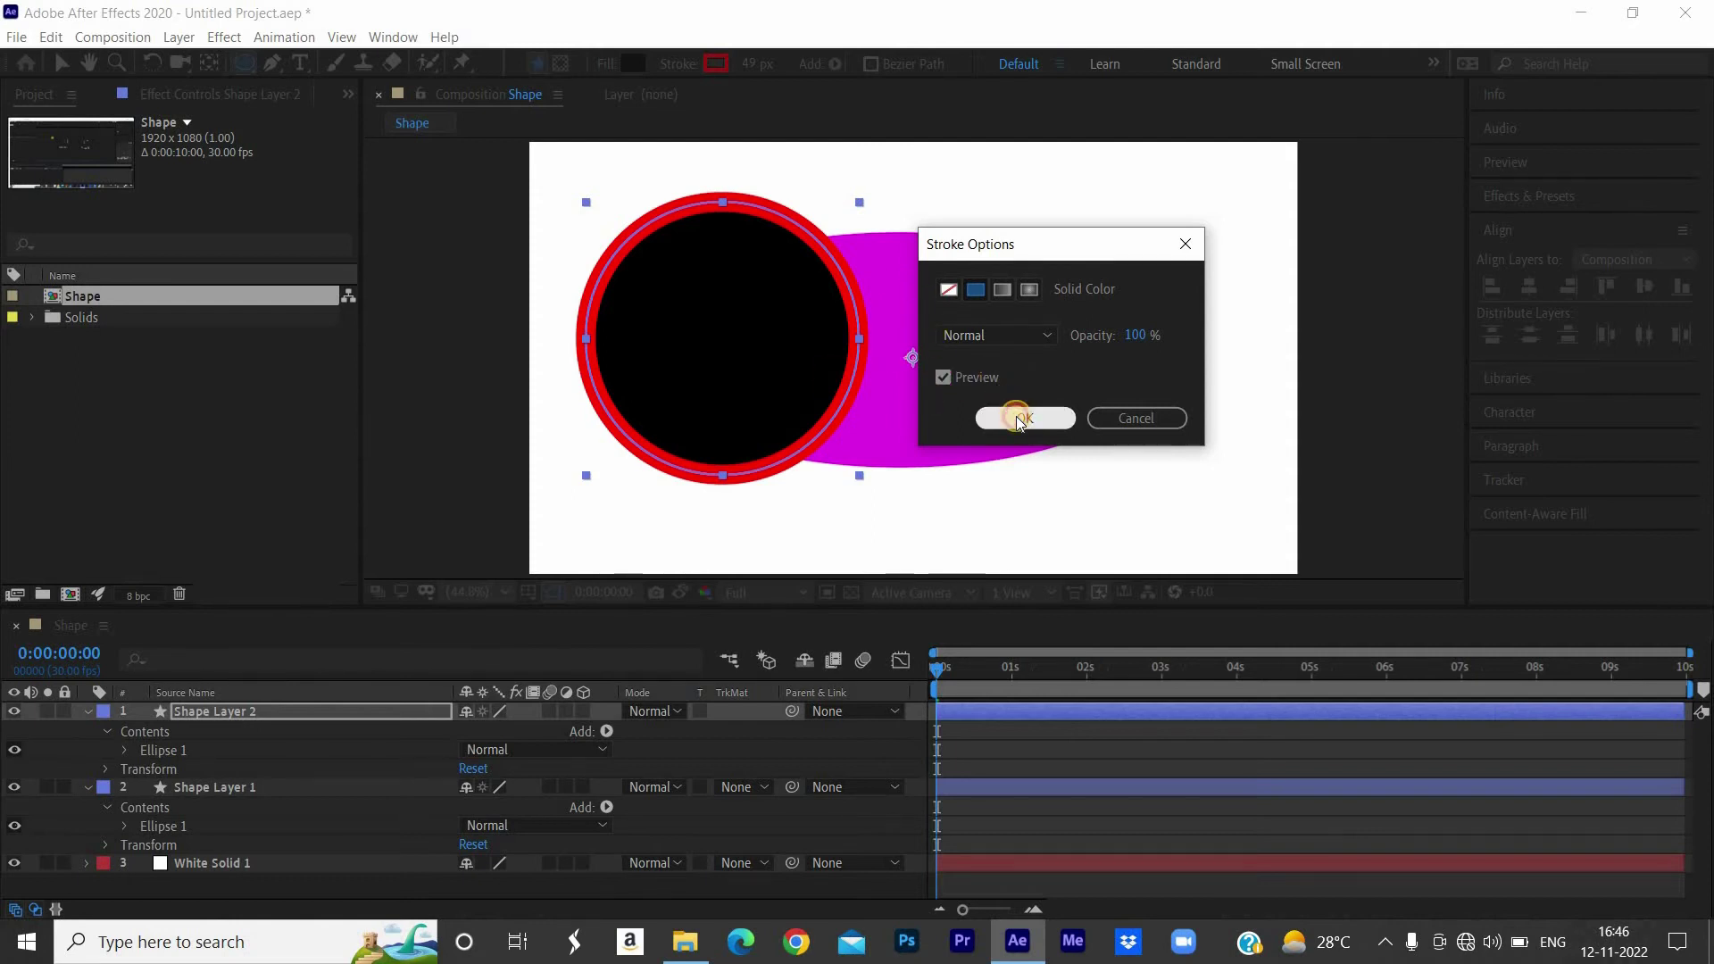
left_click(720, 65)
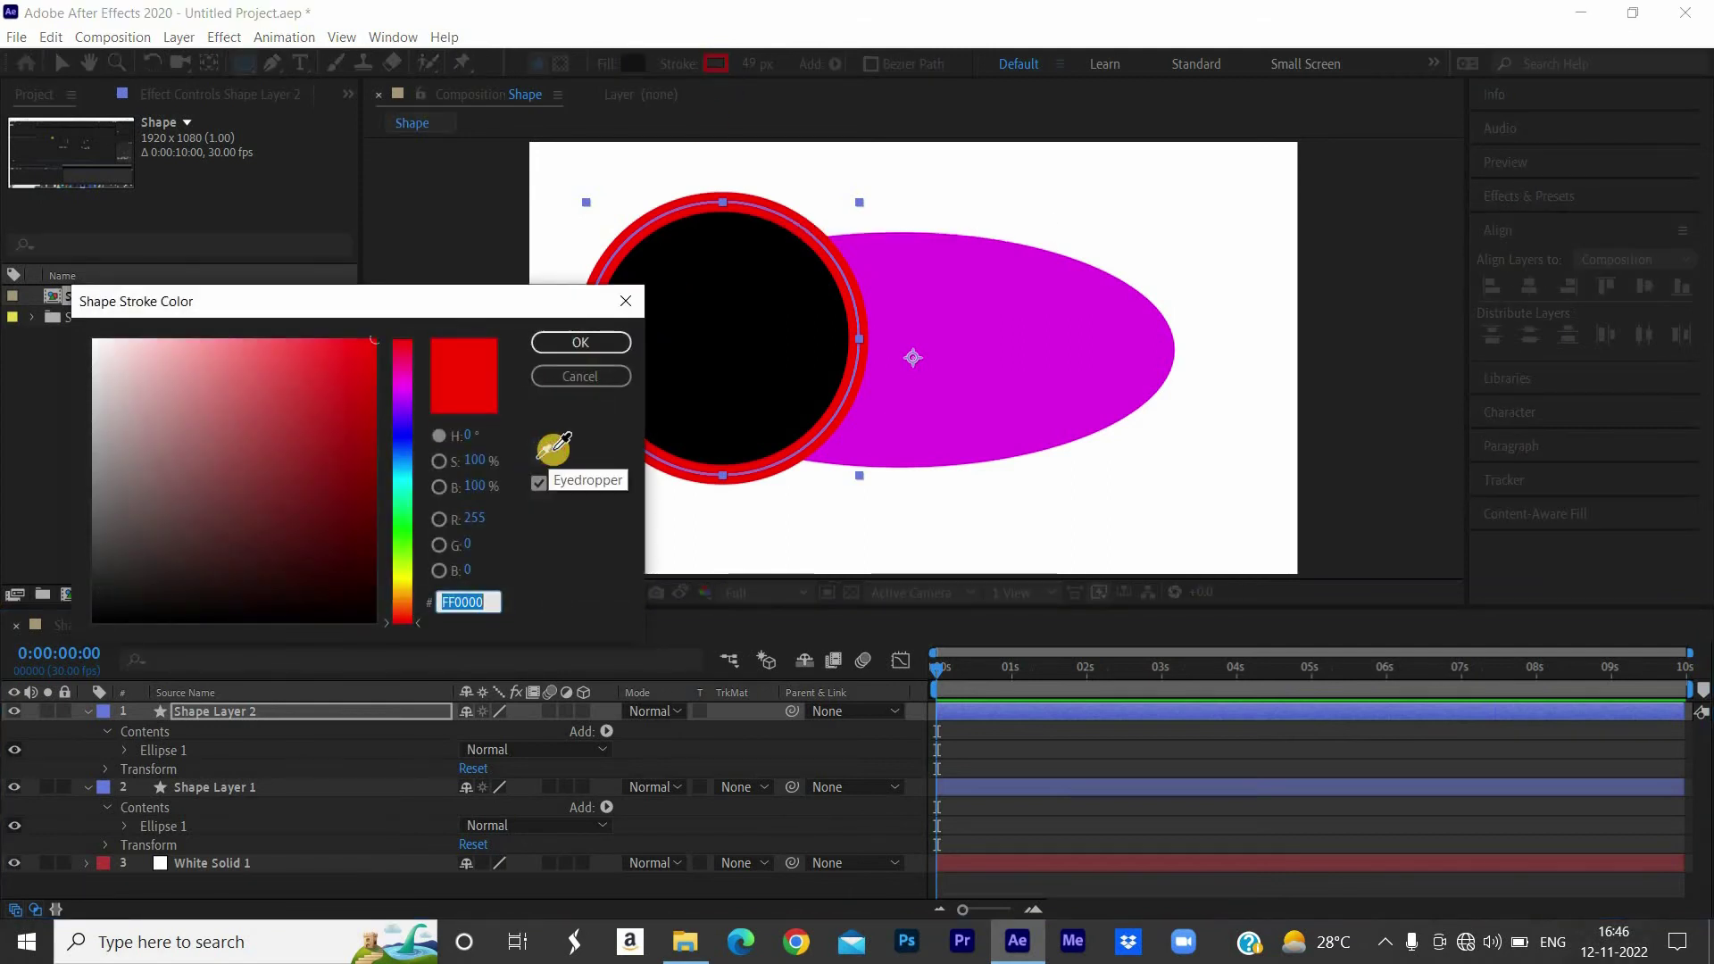
left_click(548, 452)
left_click(1036, 332)
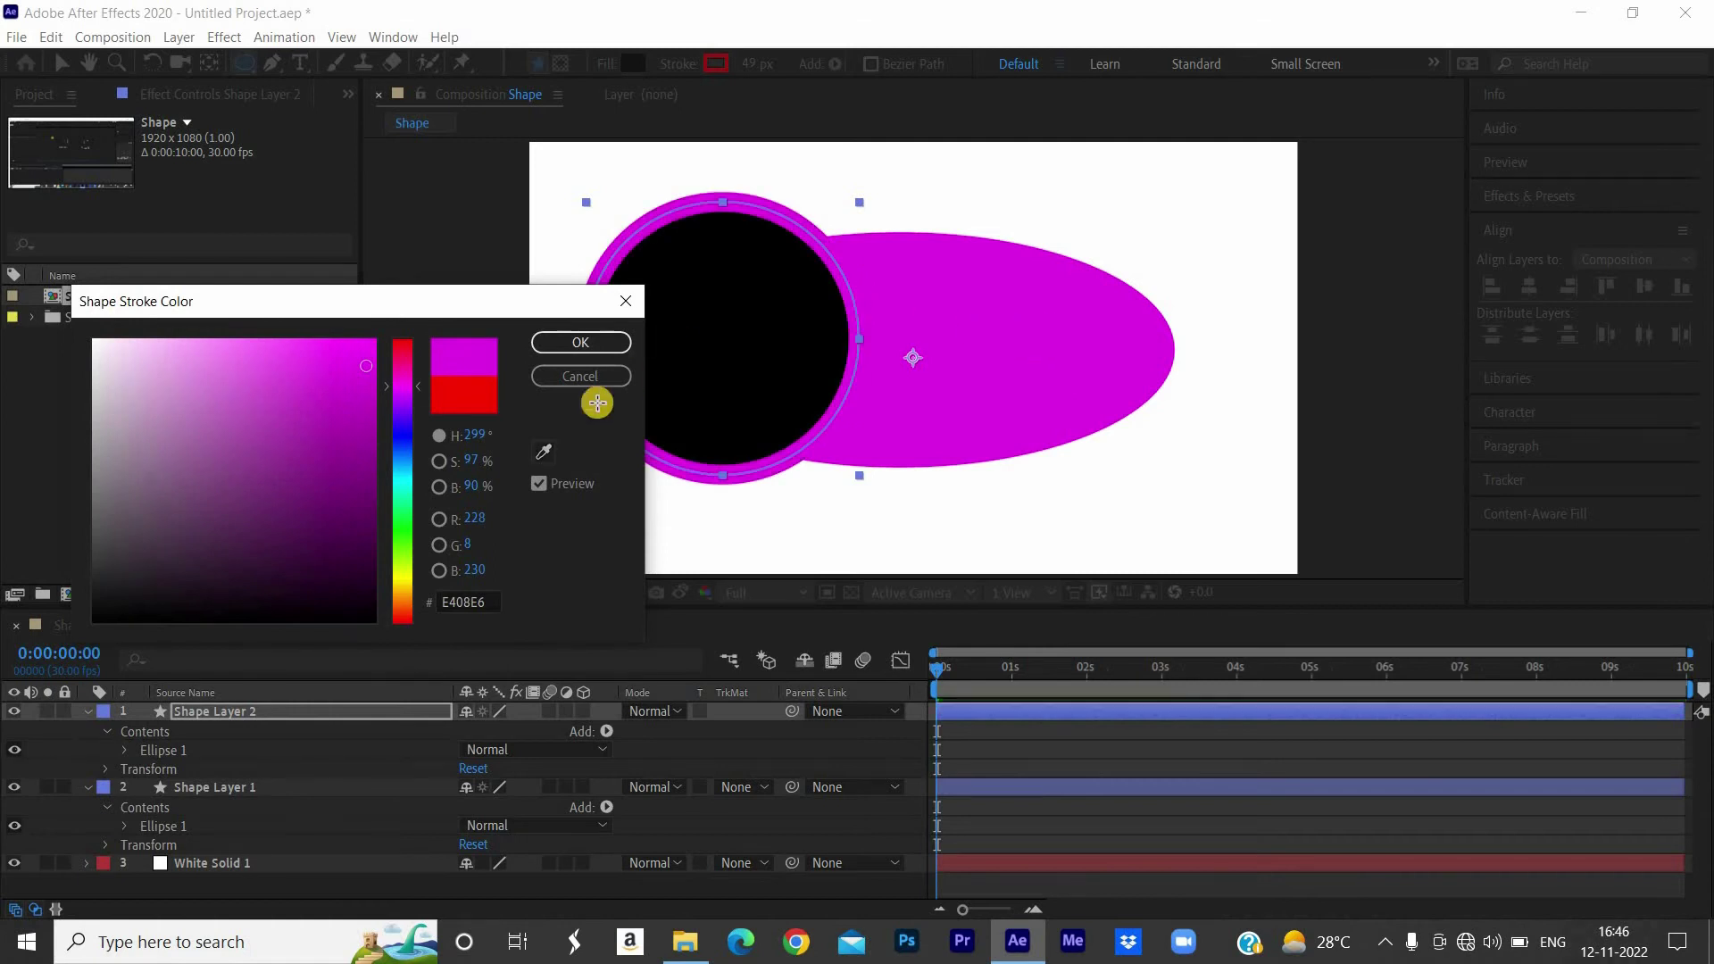
left_click(580, 342)
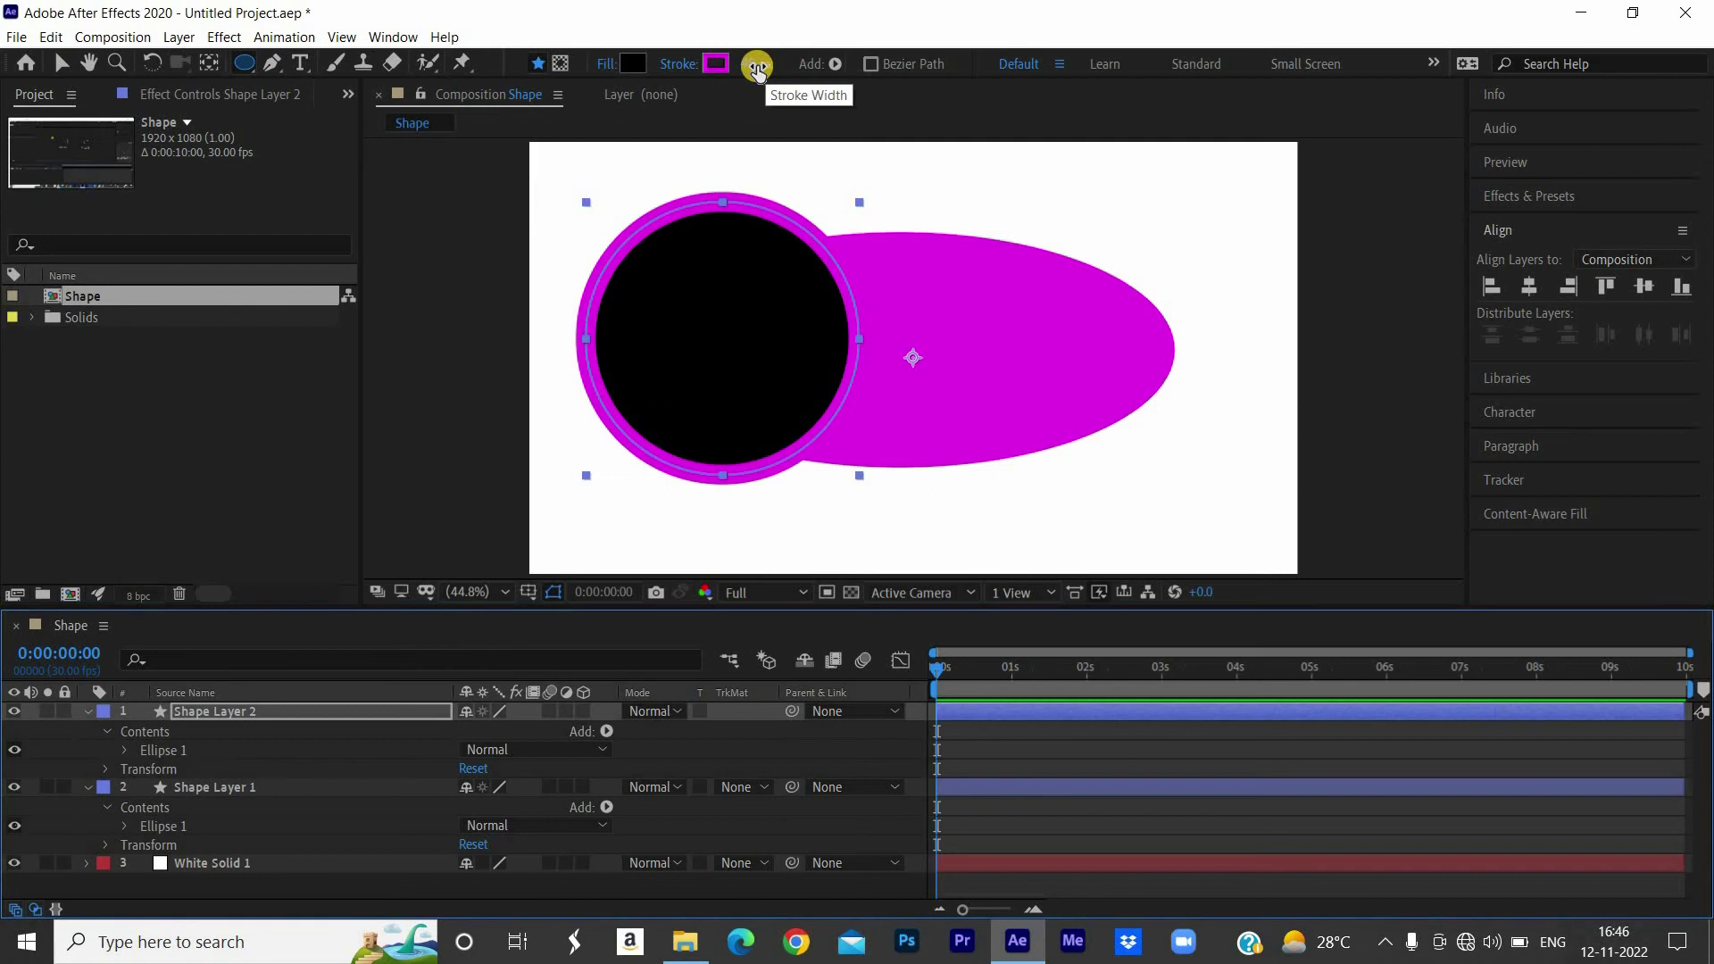
- Reduce the circle's stroke width to 10 px and collapse Shape Layer 2
mouse_move(757, 64)
left_mouse_down()
mouse_move(724, 76)
mouse_move(753, 92)
left_mouse_up()
left_click_drag(752, 93, 743, 96)
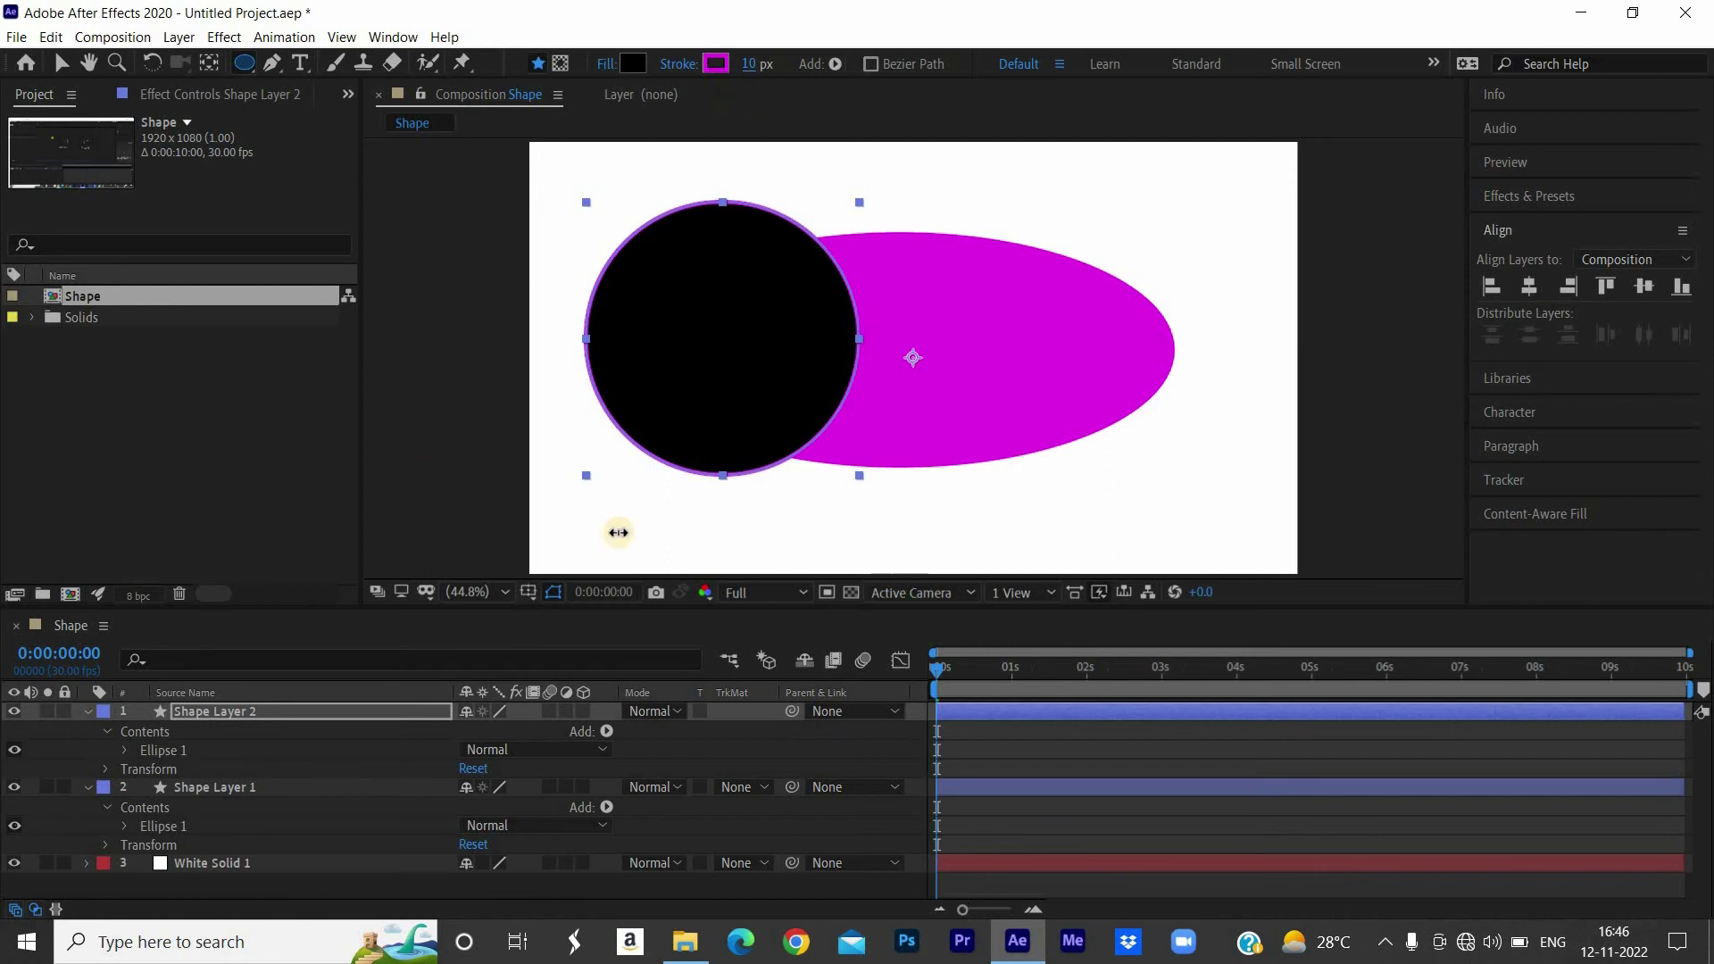
left_click(87, 711)
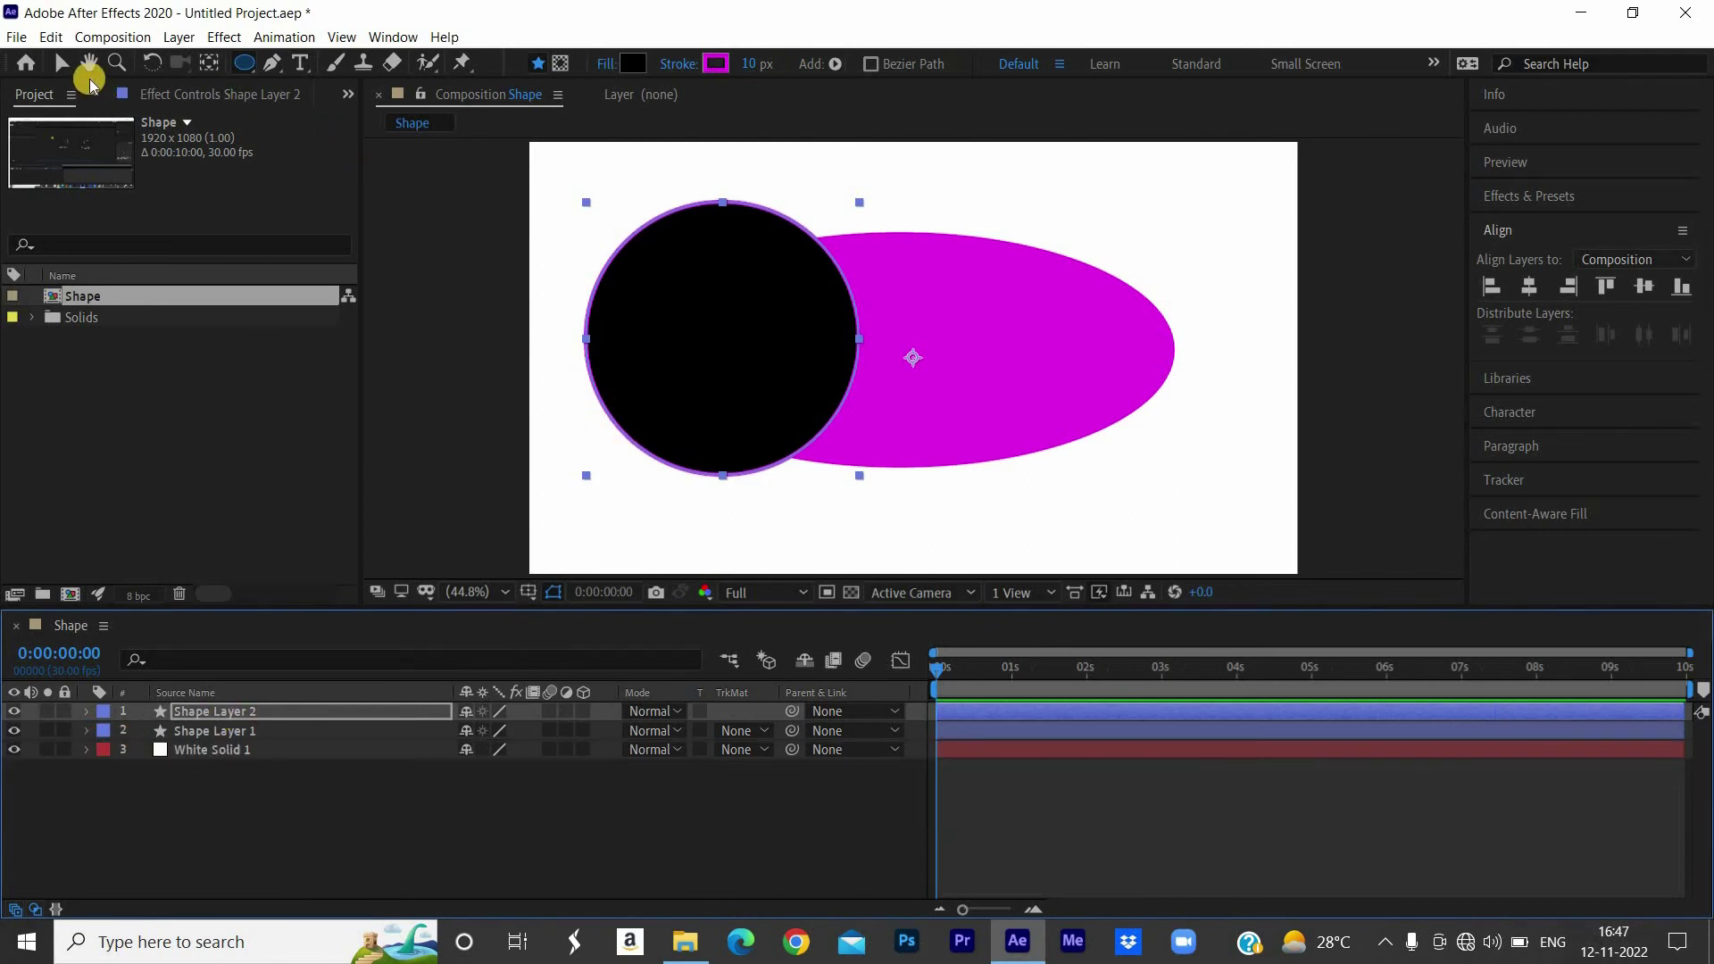
- Duplicate the black circle layer with Ctrl+D and move the copy to the ellipse's right end
left_click(62, 67)
left_click(723, 405)
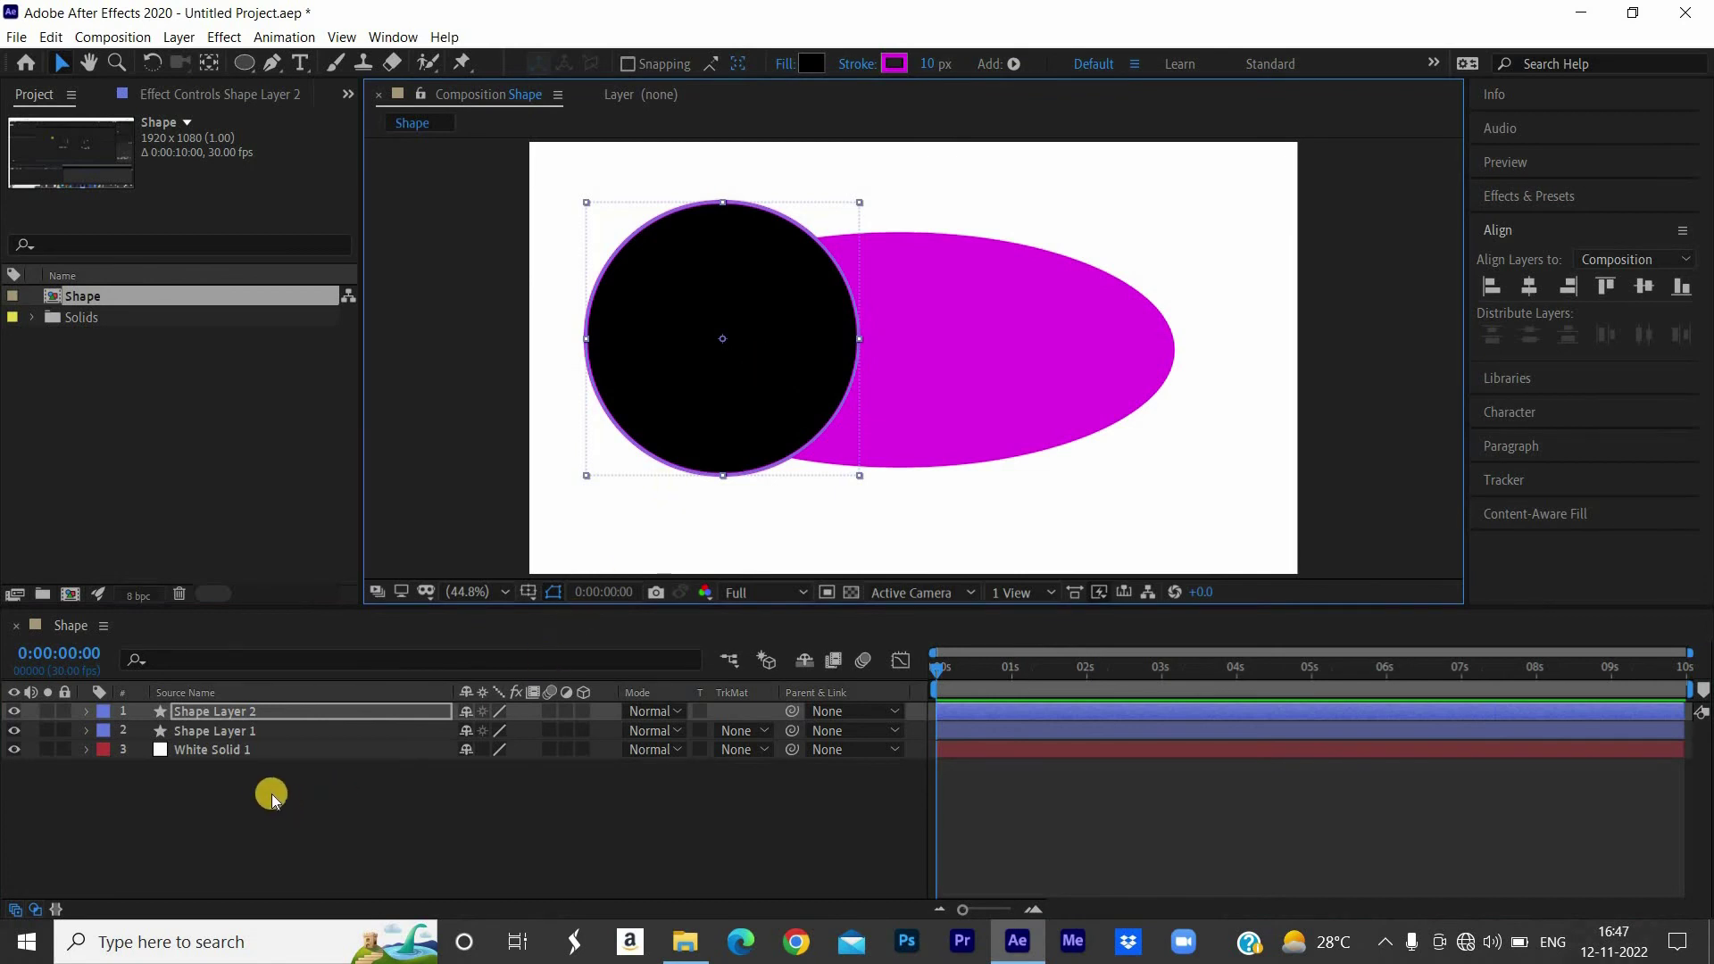
left_click(276, 714)
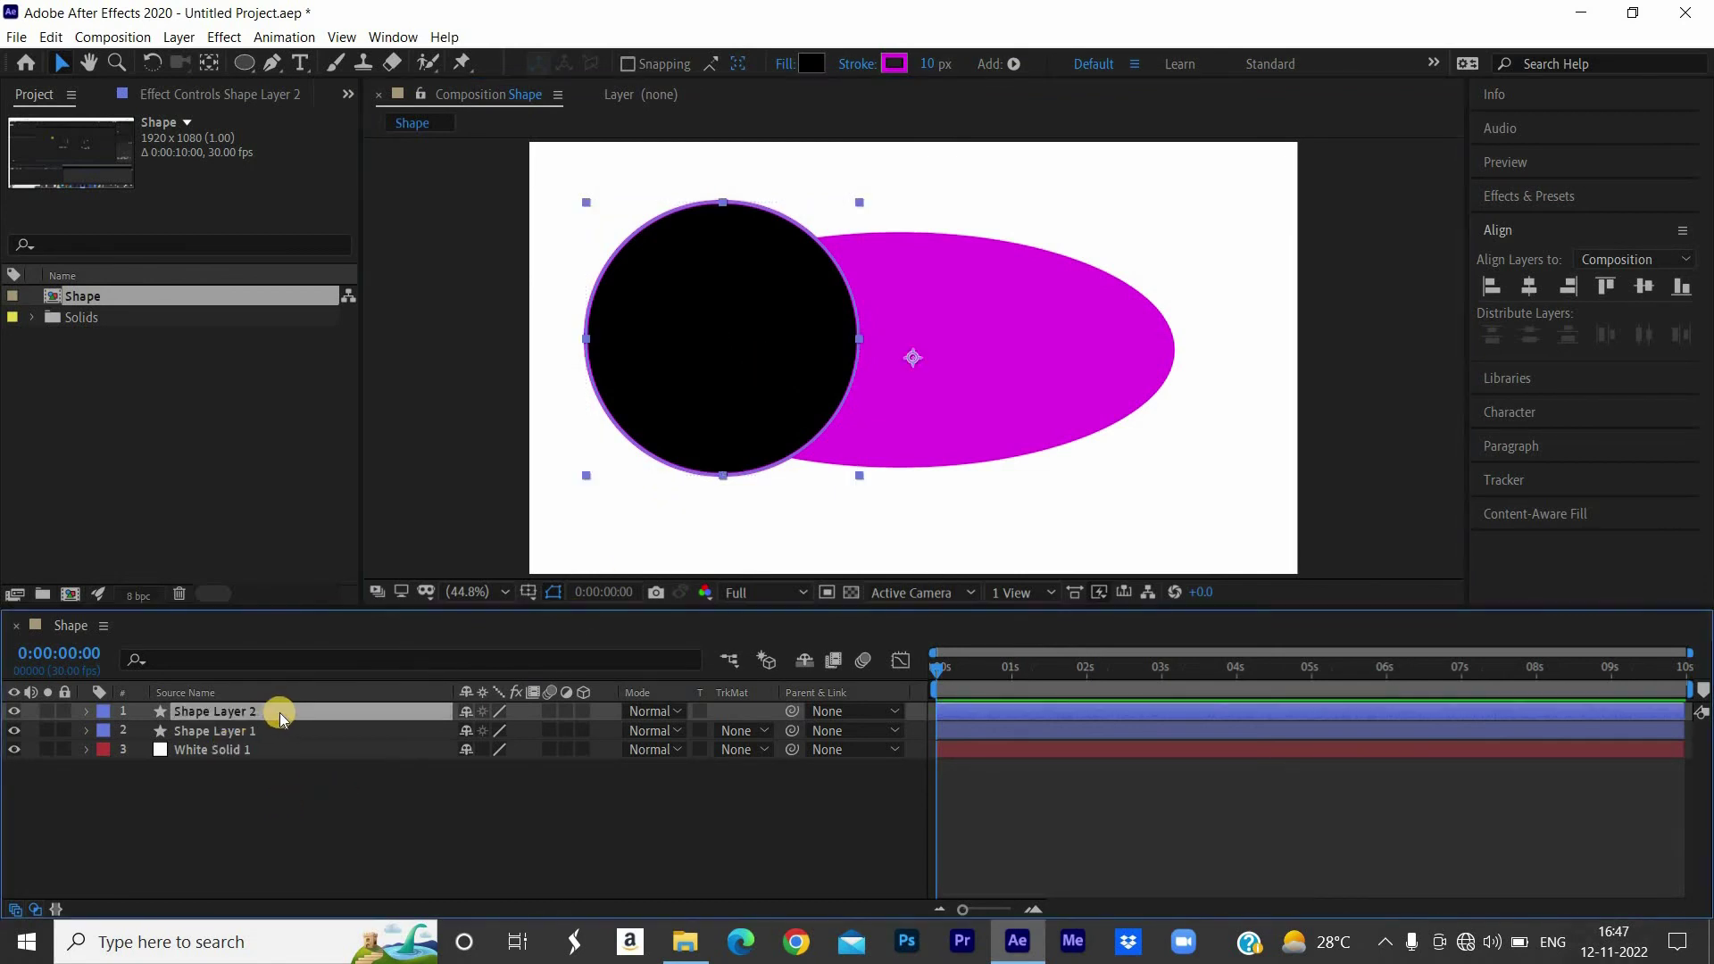
key("ctrl+d")
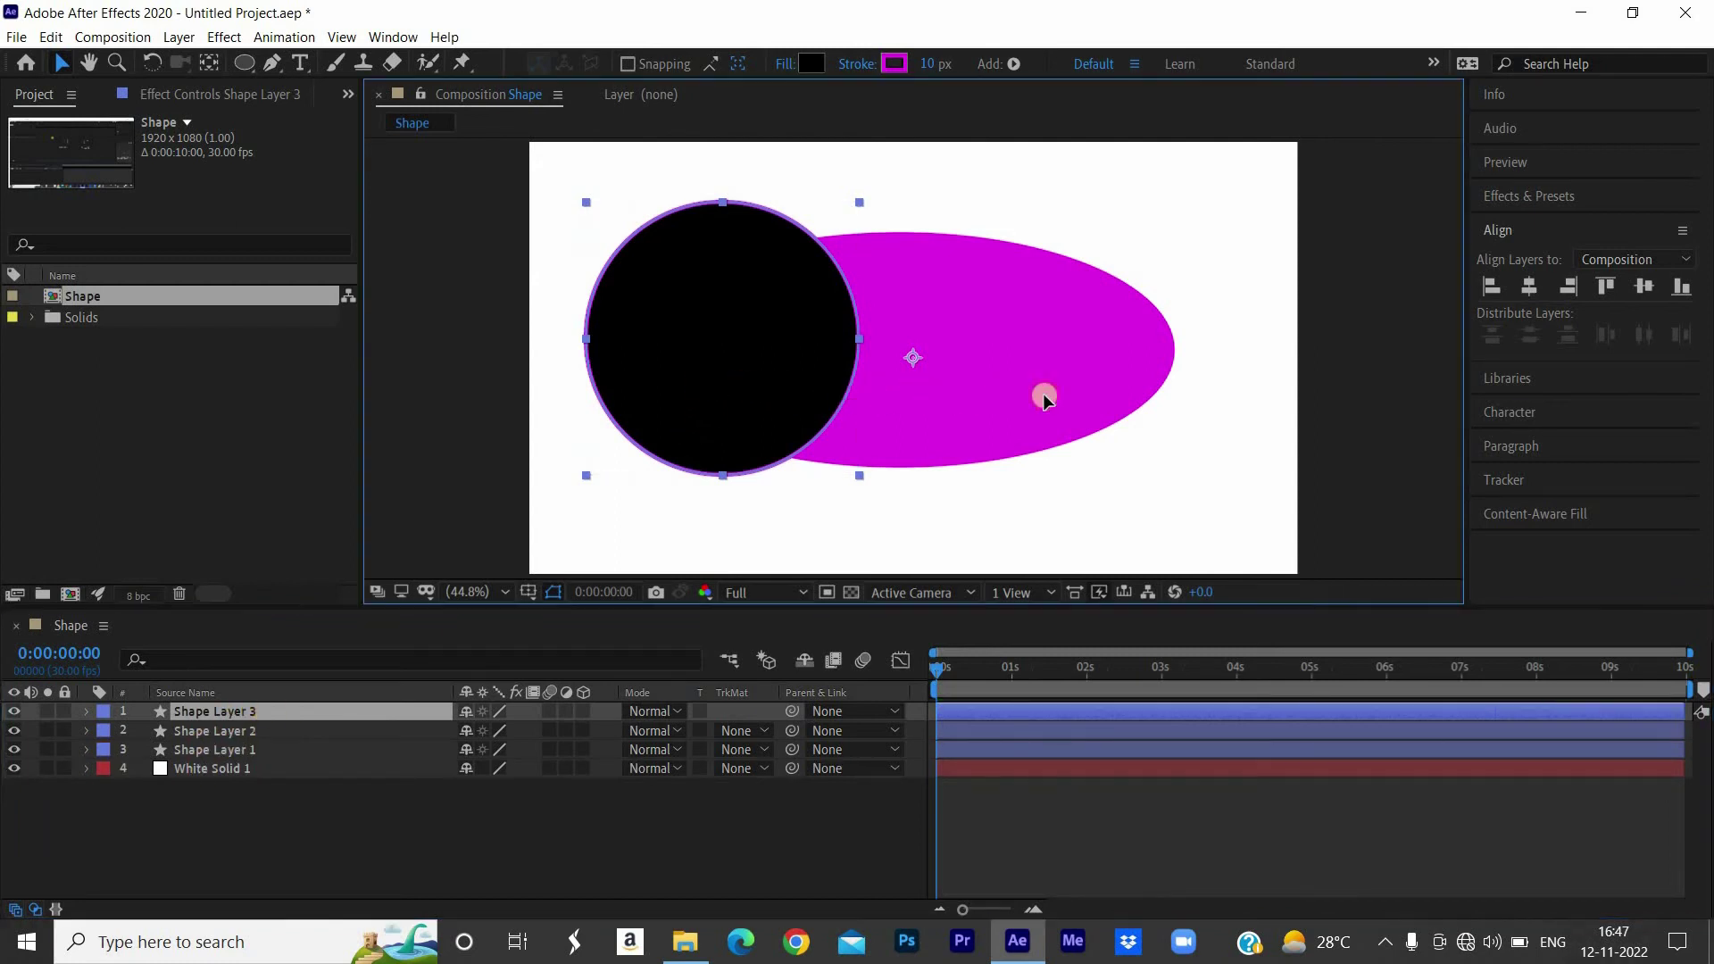
left_click_drag(703, 383, 1123, 384)
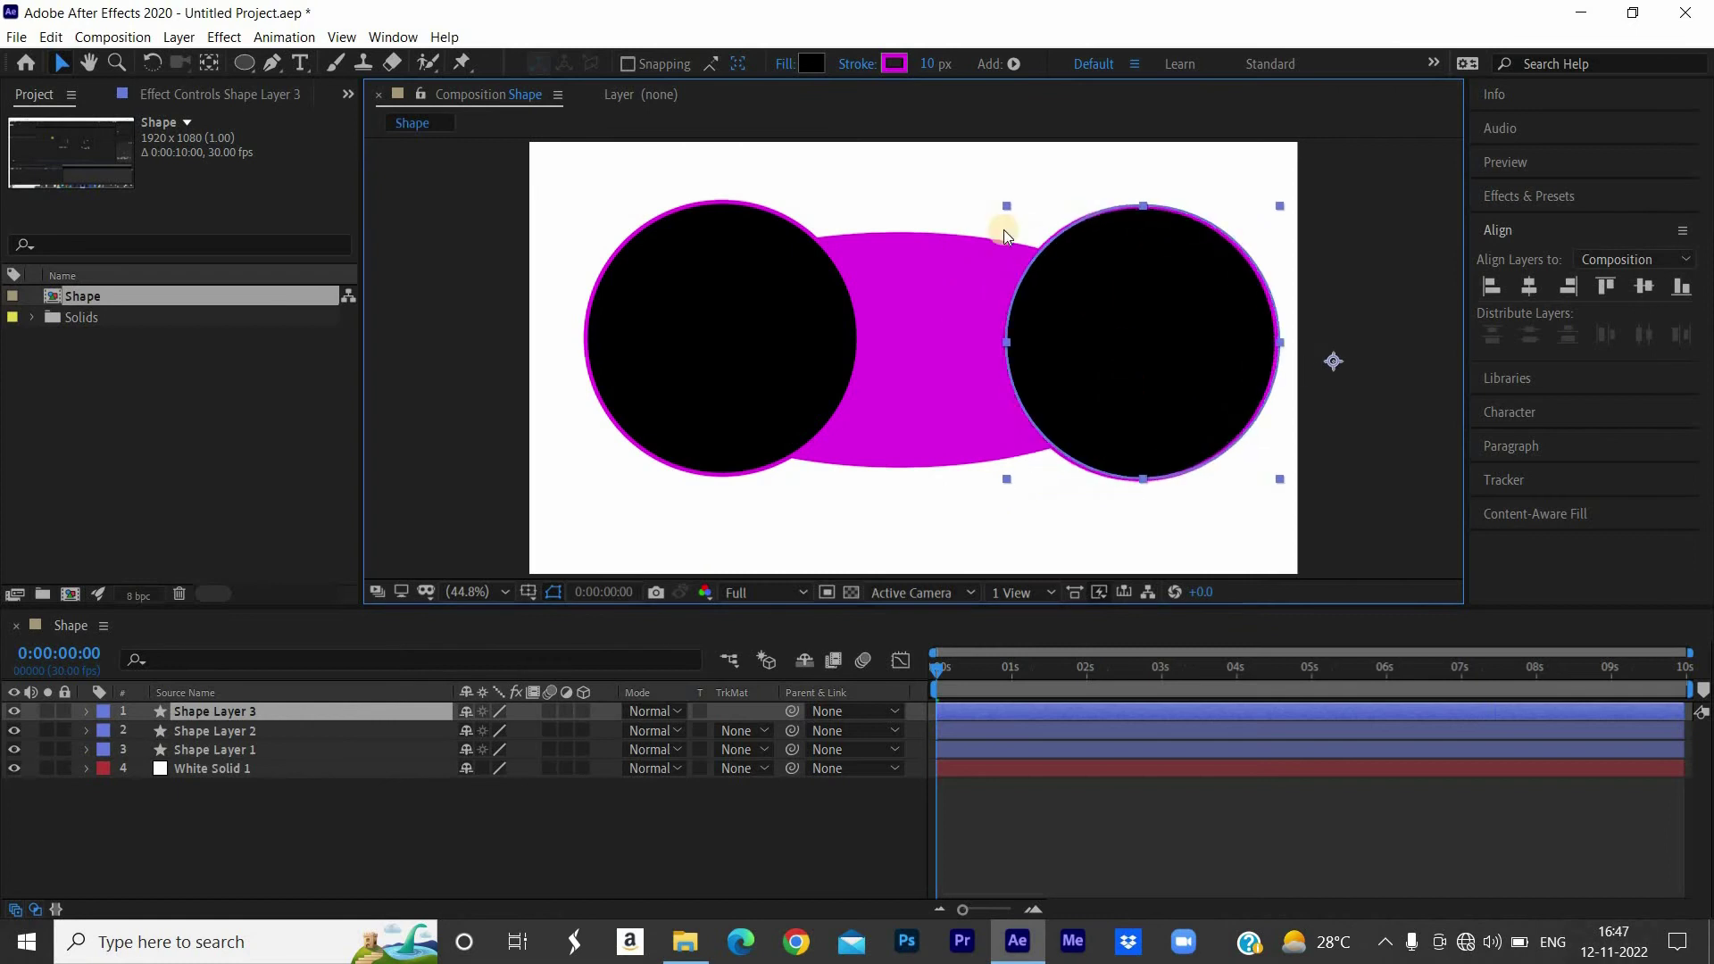
key("Return")
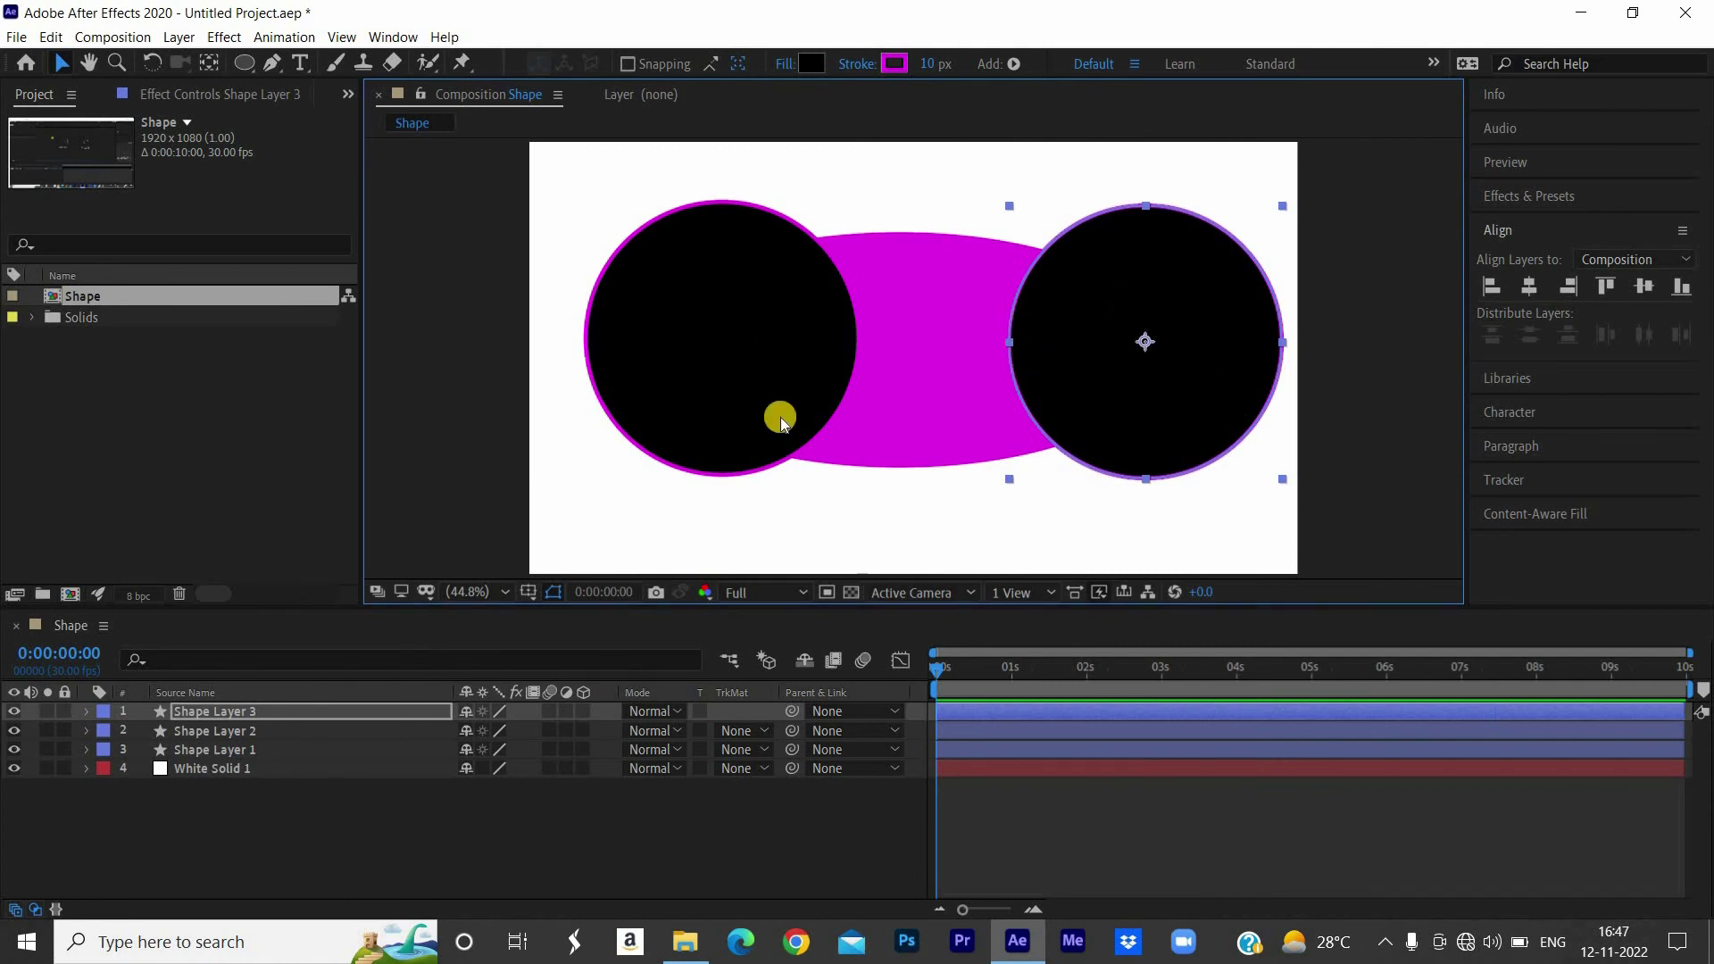
left_click(704, 360)
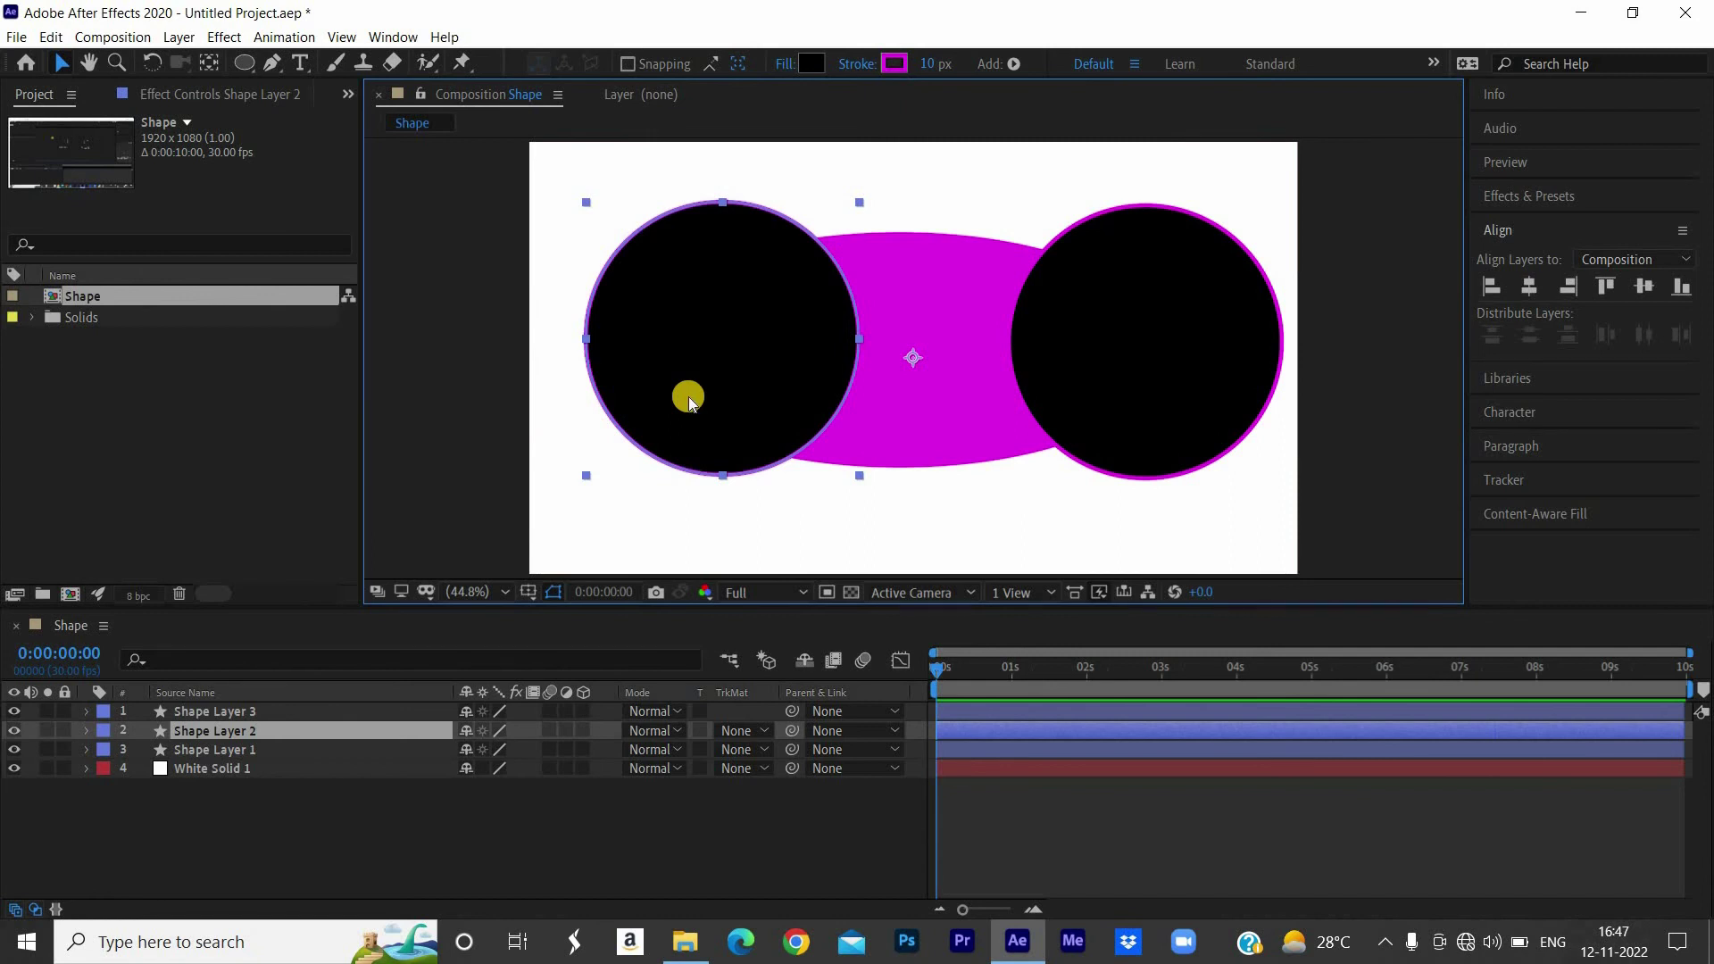
- Centre the layer anchor, draw a polygon handle at top centre and a long bottom-left rectangle button
key("ctrl+alt+Home")
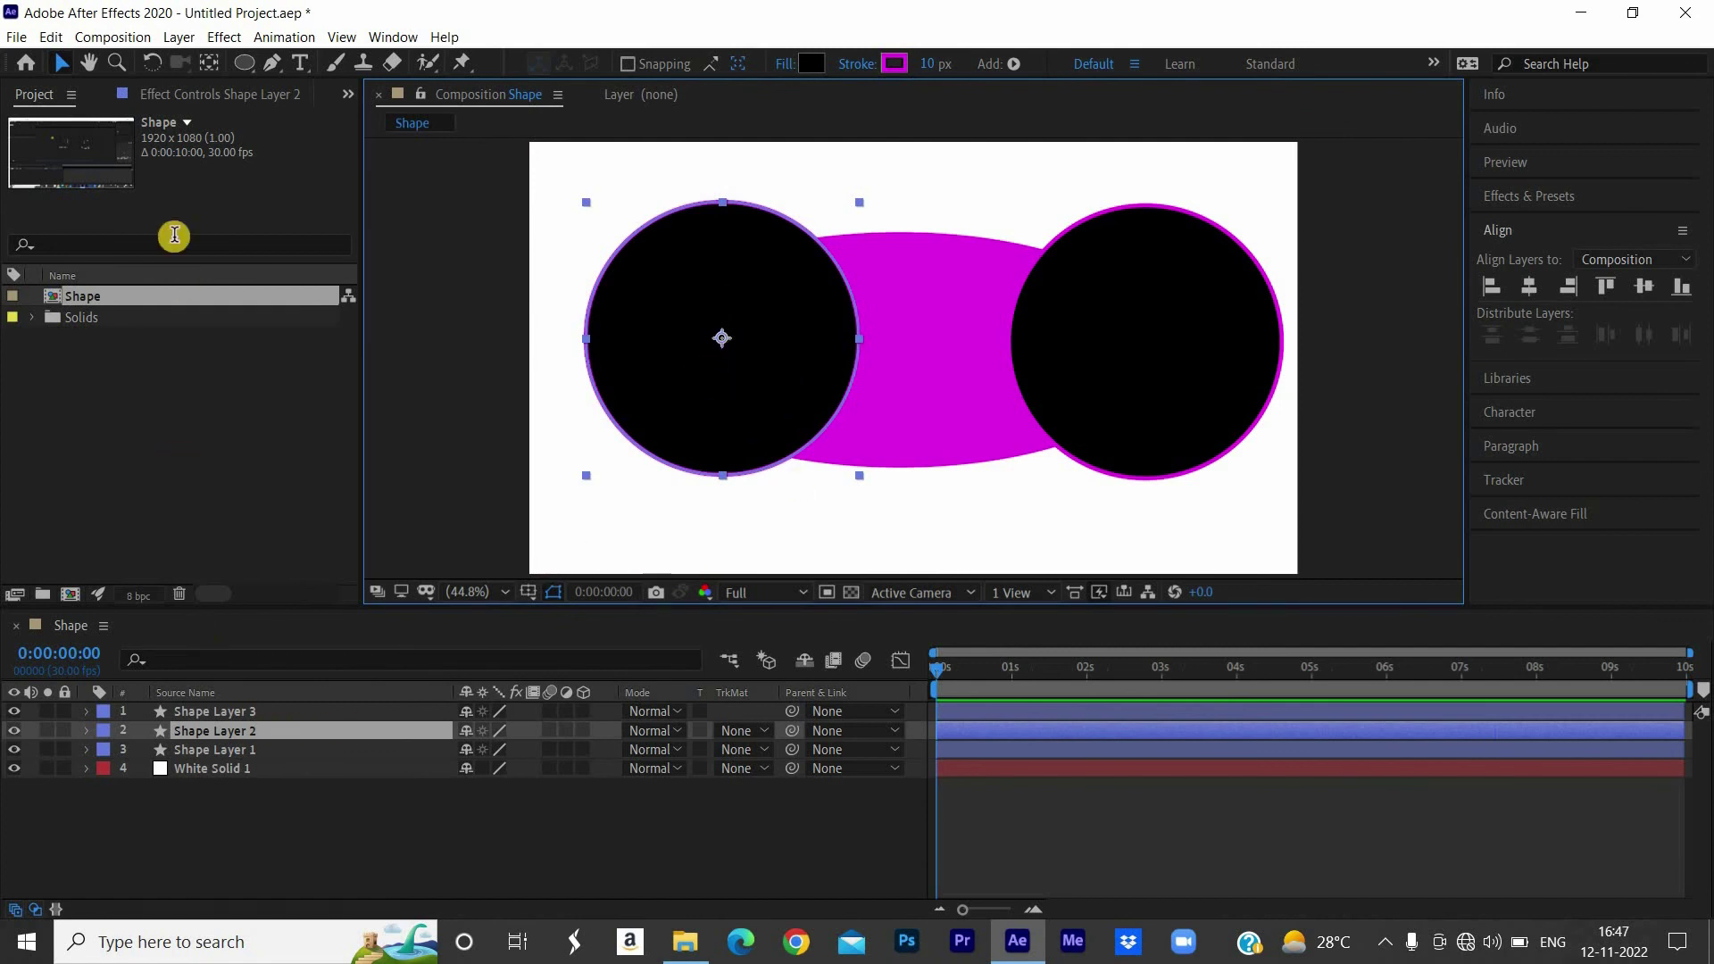
left_click(243, 63)
left_click_drag(243, 63, 319, 143)
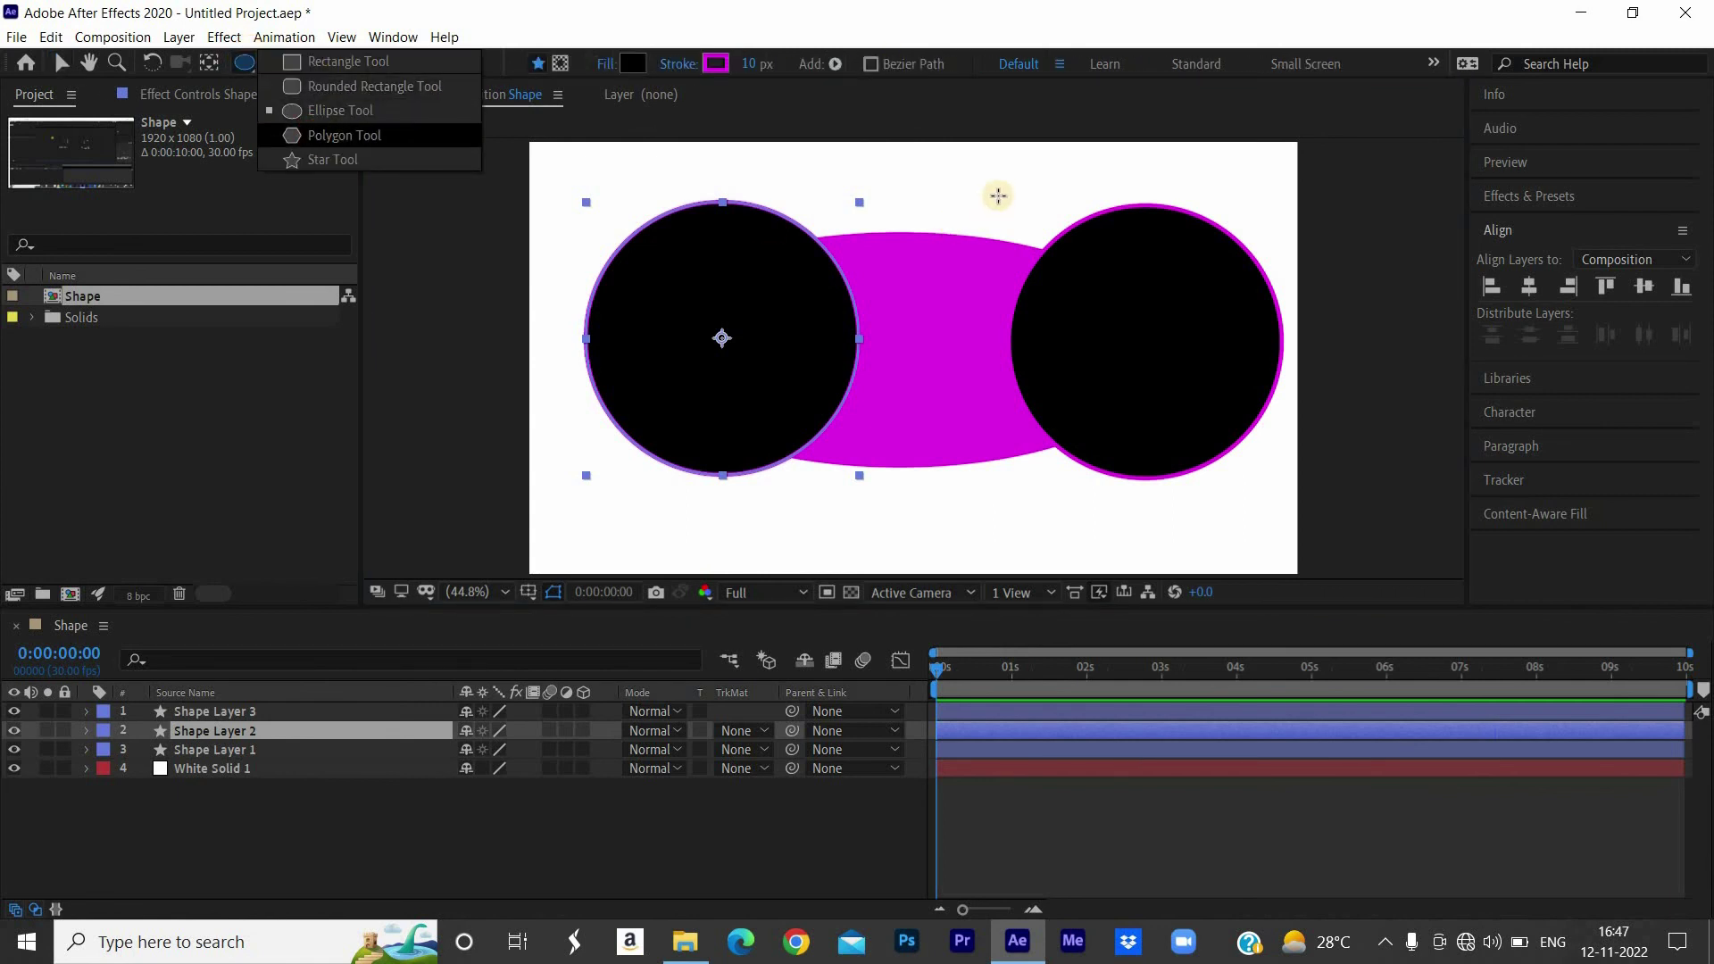
left_click_drag(1089, 351, 982, 218)
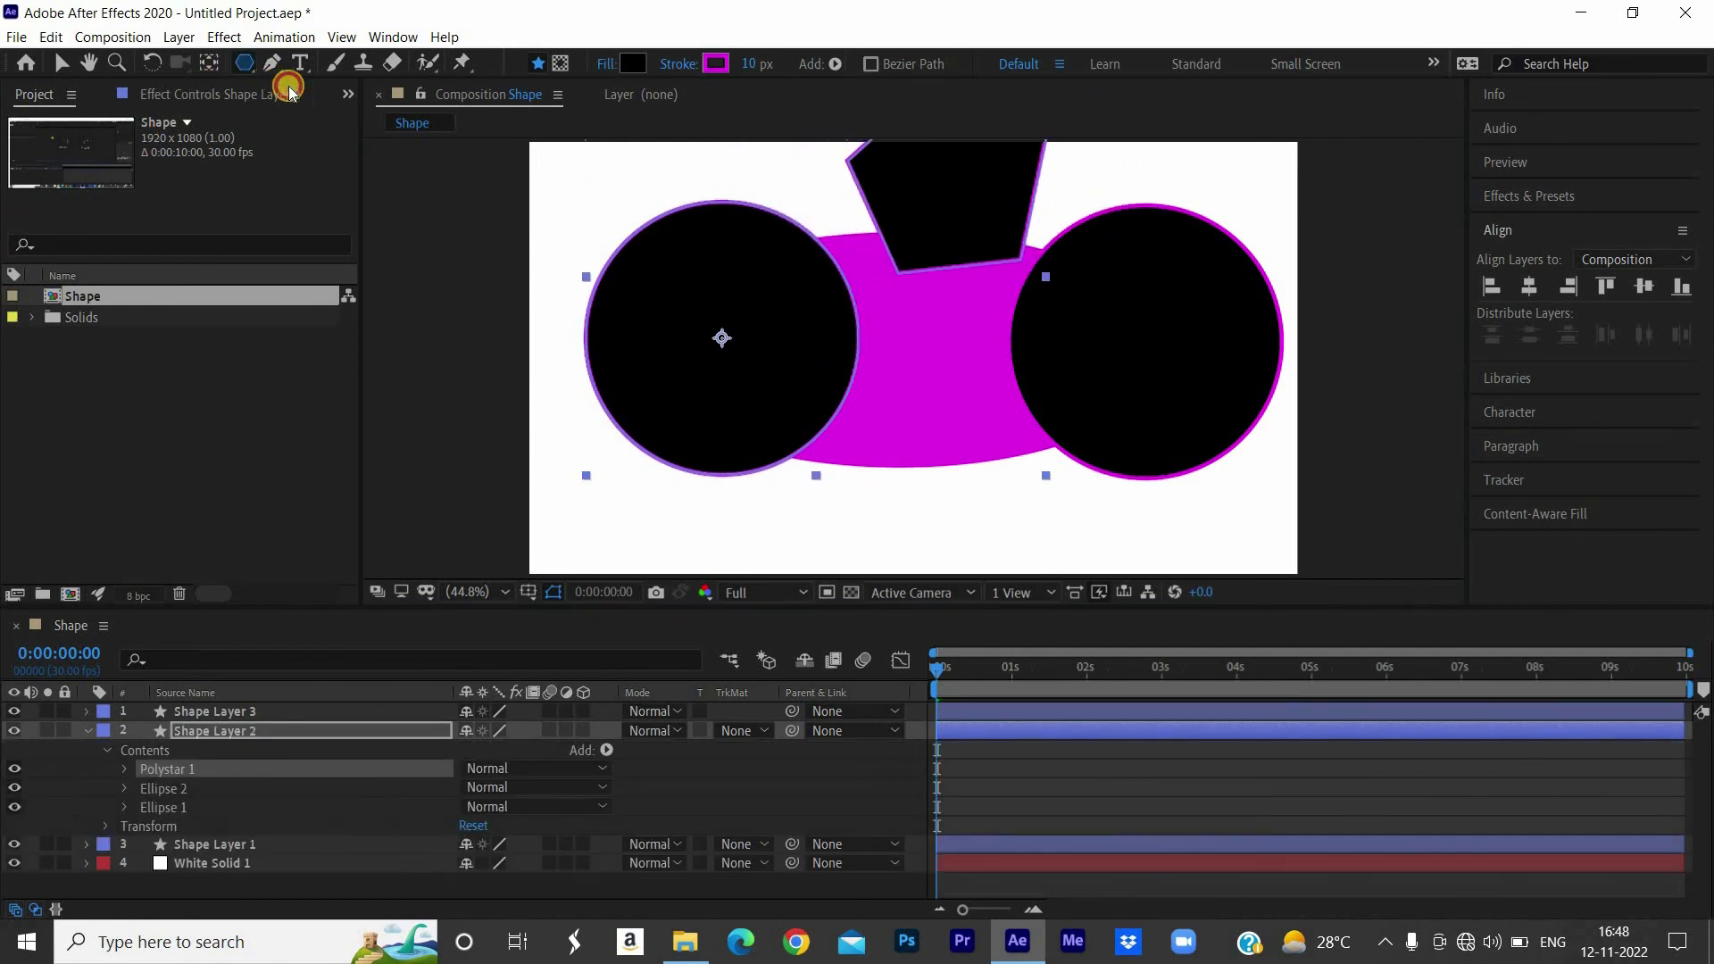
left_click_drag(249, 70, 288, 84)
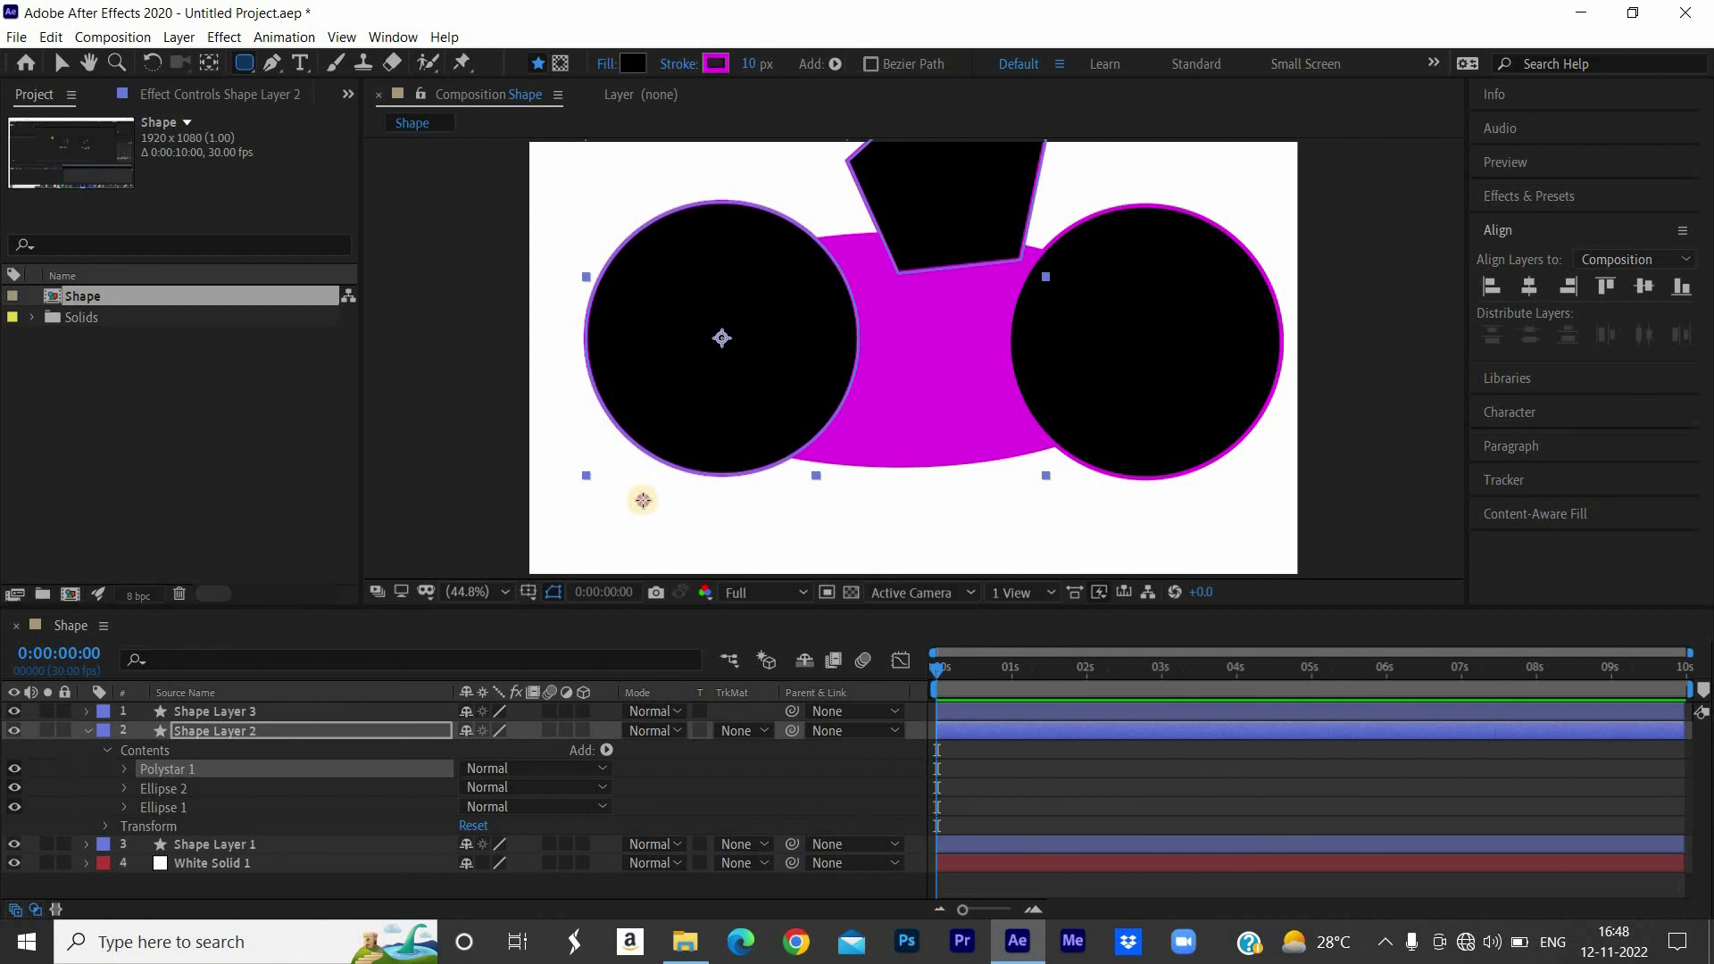
left_click_drag(638, 509, 958, 556)
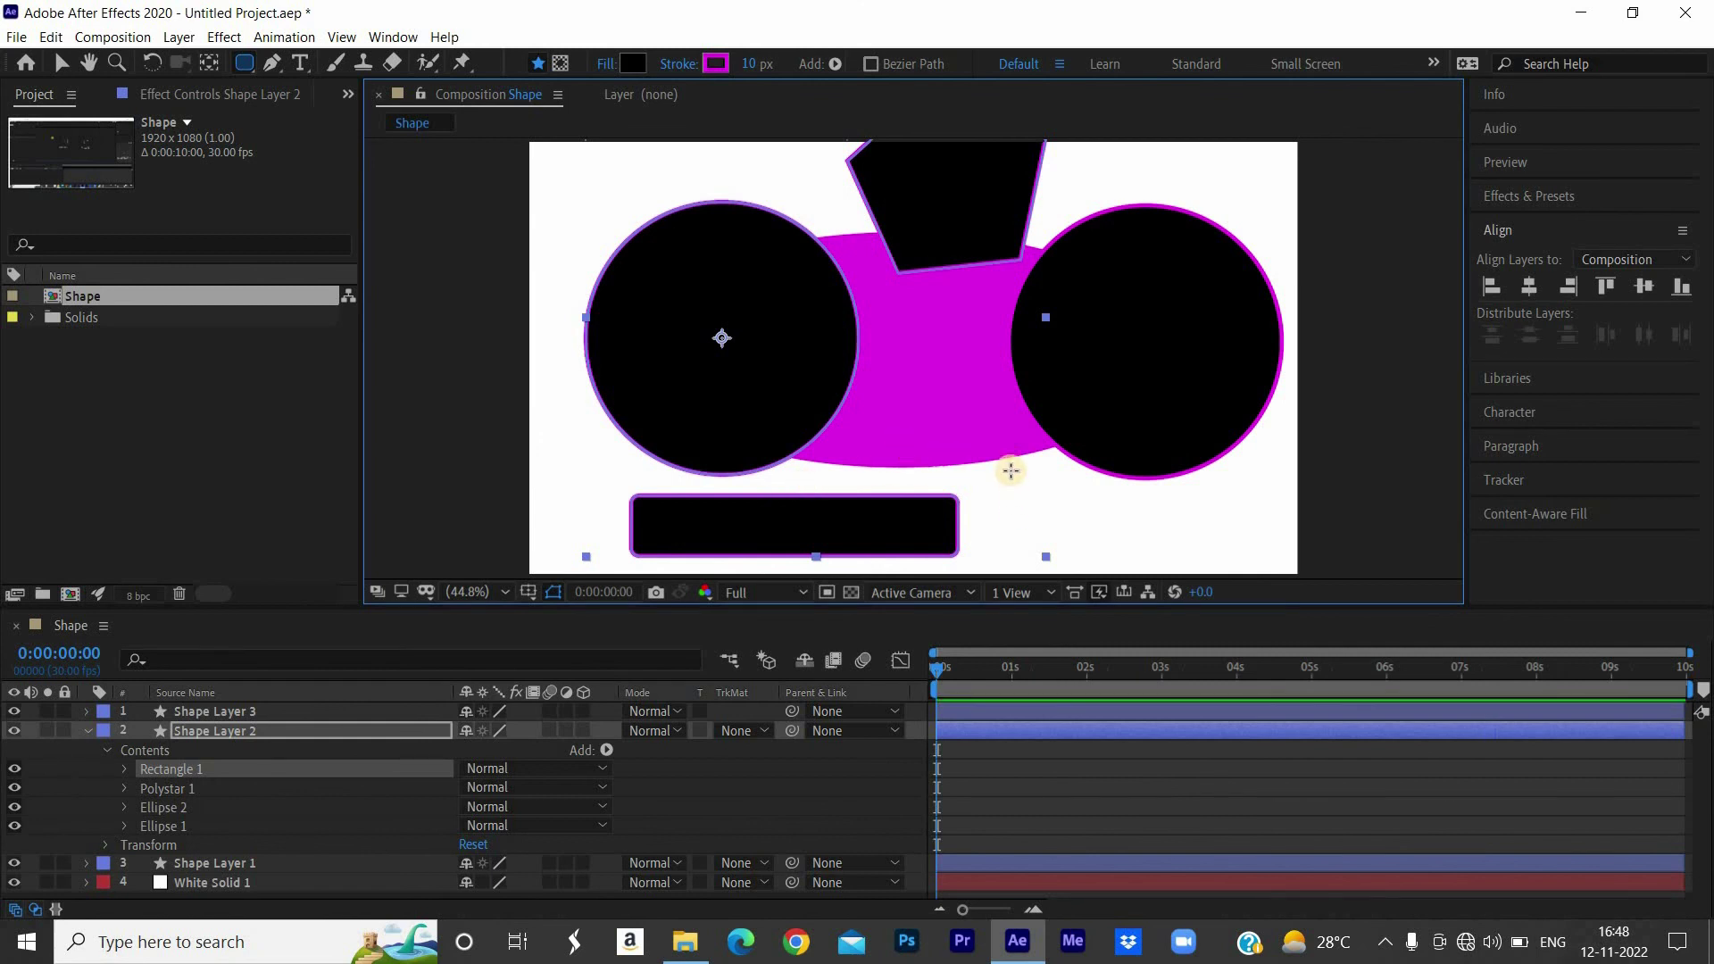
- Drag a small square button below the right circle, beside the long button
mouse_move(1010, 470)
left_mouse_down()
mouse_move(1105, 523)
mouse_move(1105, 563)
left_mouse_up()
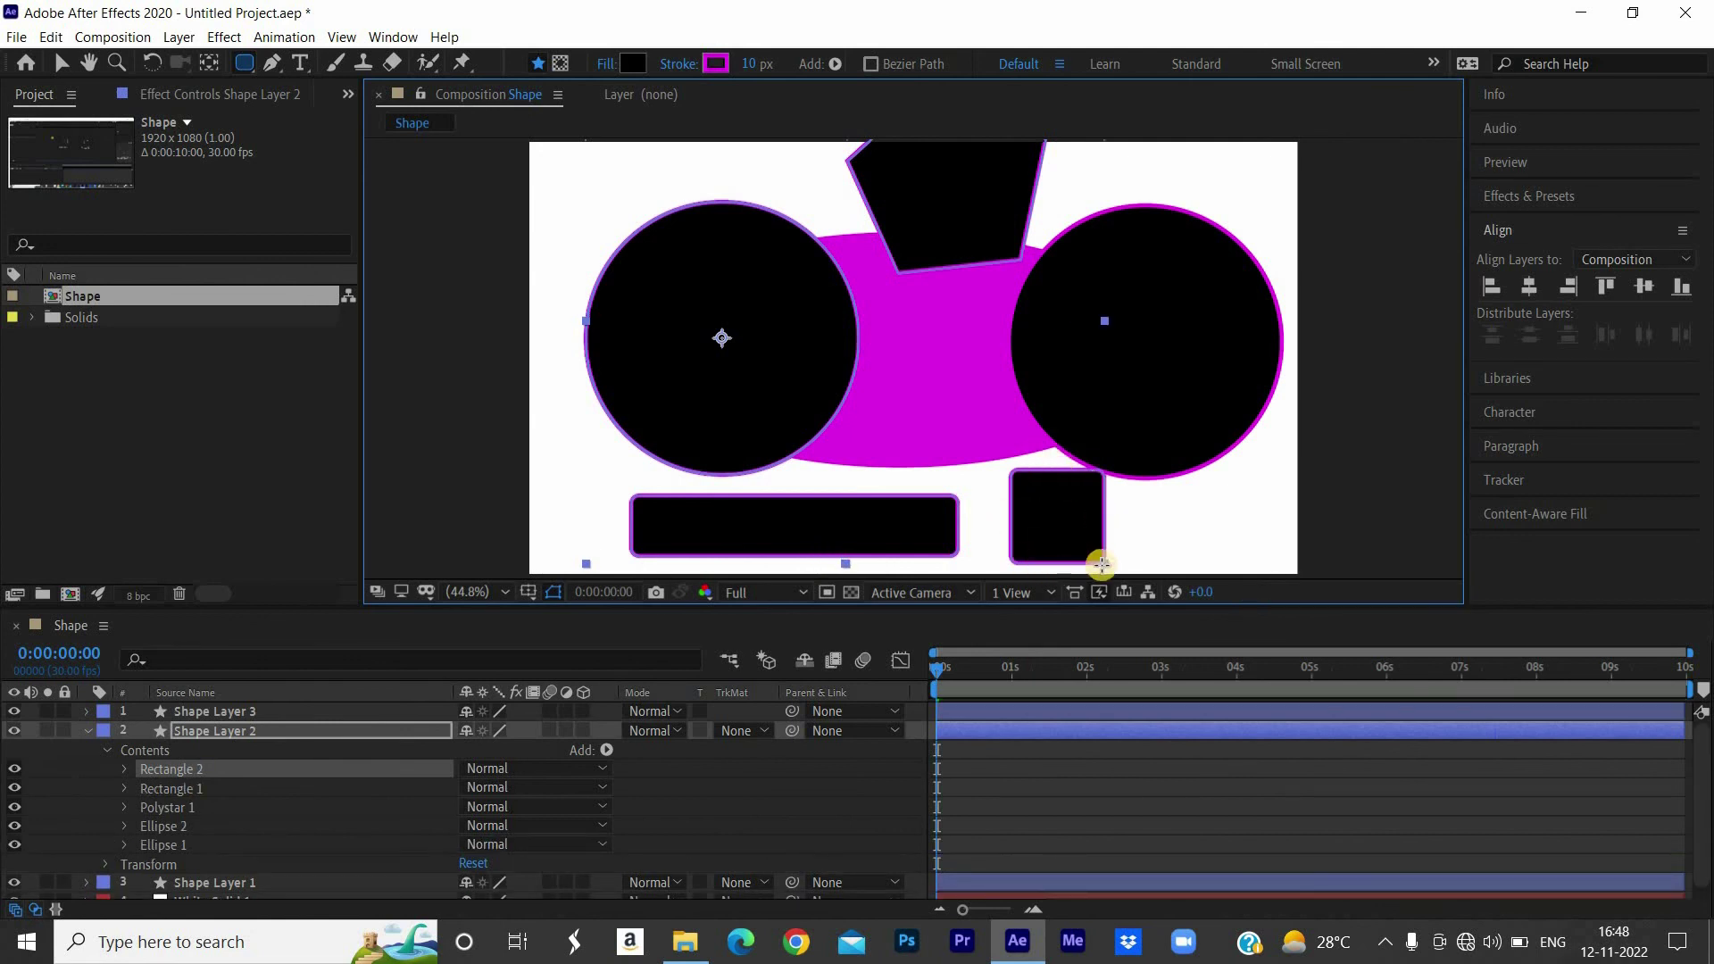